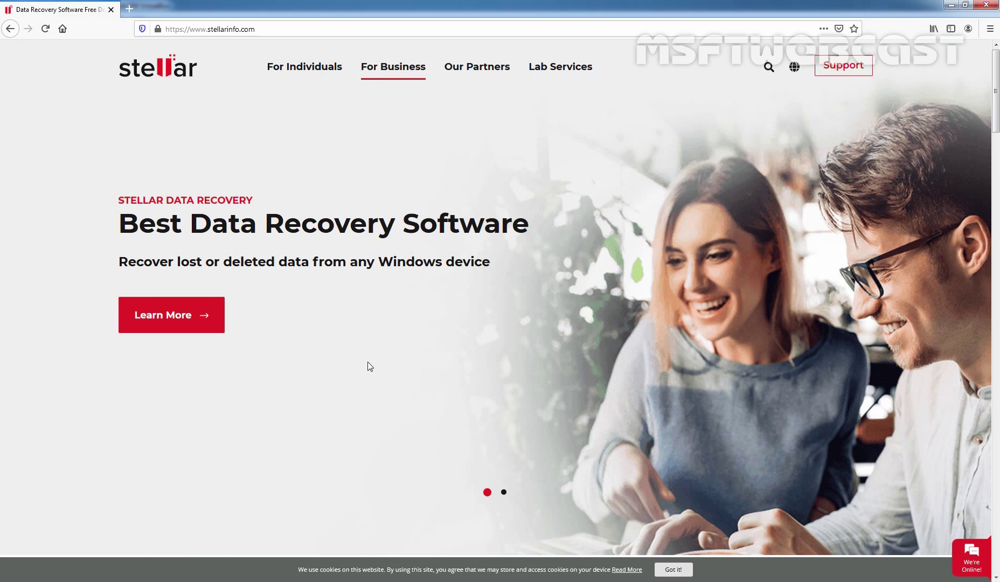
# - Go to the Exchange Repair product page from For Business, under Email Repair
pyautogui.click(388, 72)
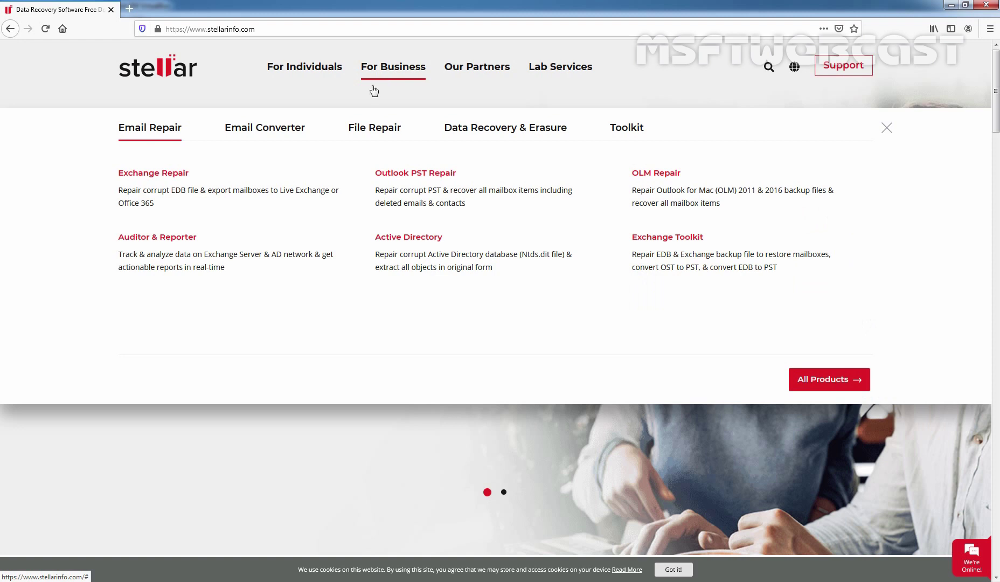
pyautogui.click(165, 178)
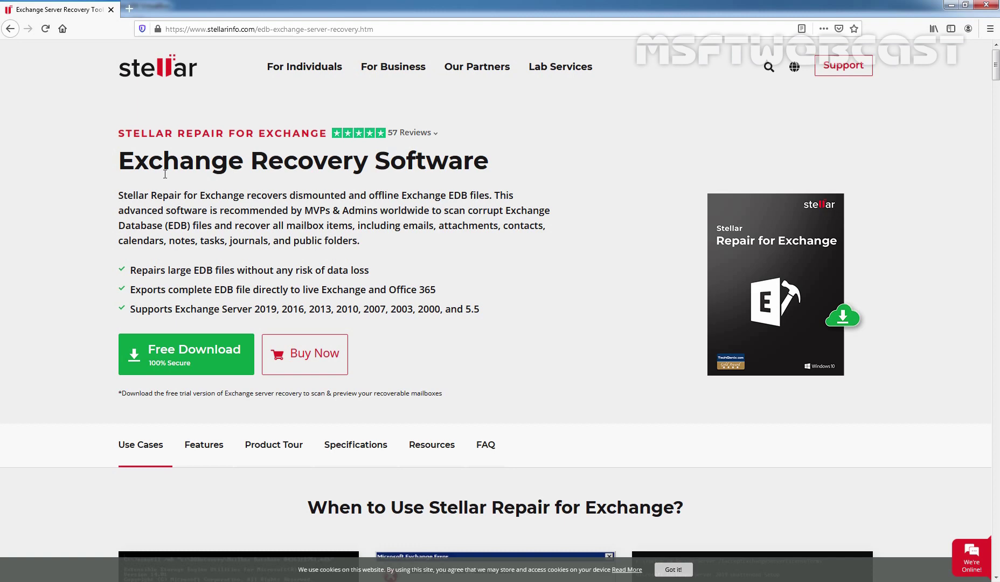
# - Scroll the Exchange Recovery page past use cases, awards and MVP reviews to Key Features
pyautogui.scroll(-6, 165, 174)
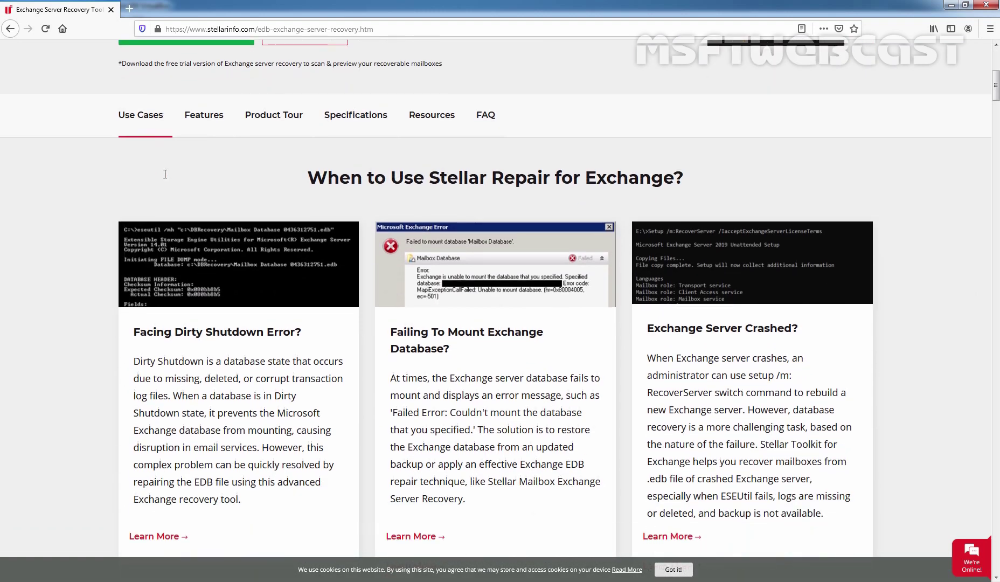
pyautogui.scroll(-1, 165, 173)
pyautogui.scroll(-1, 165, 173)
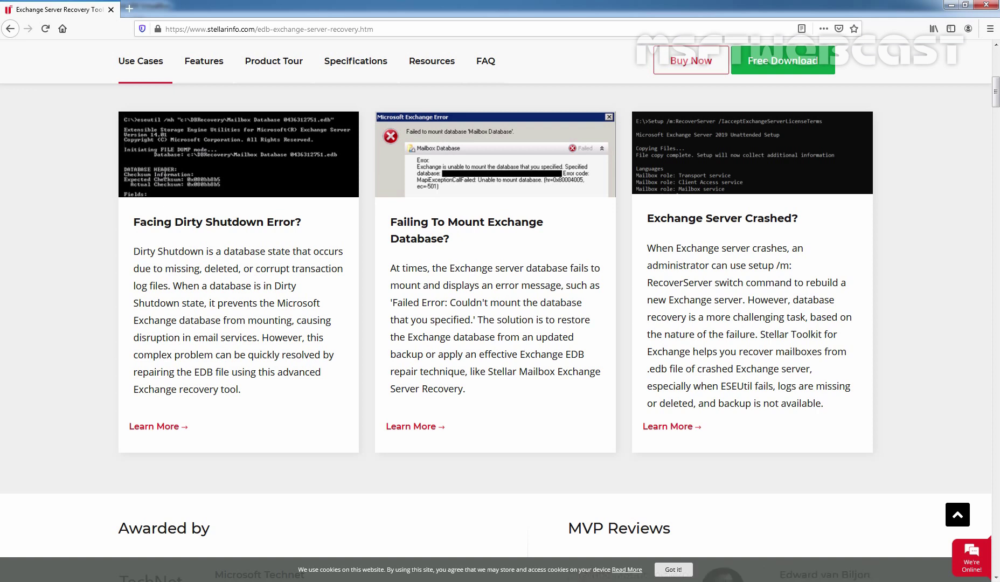
pyautogui.scroll(-5, 165, 173)
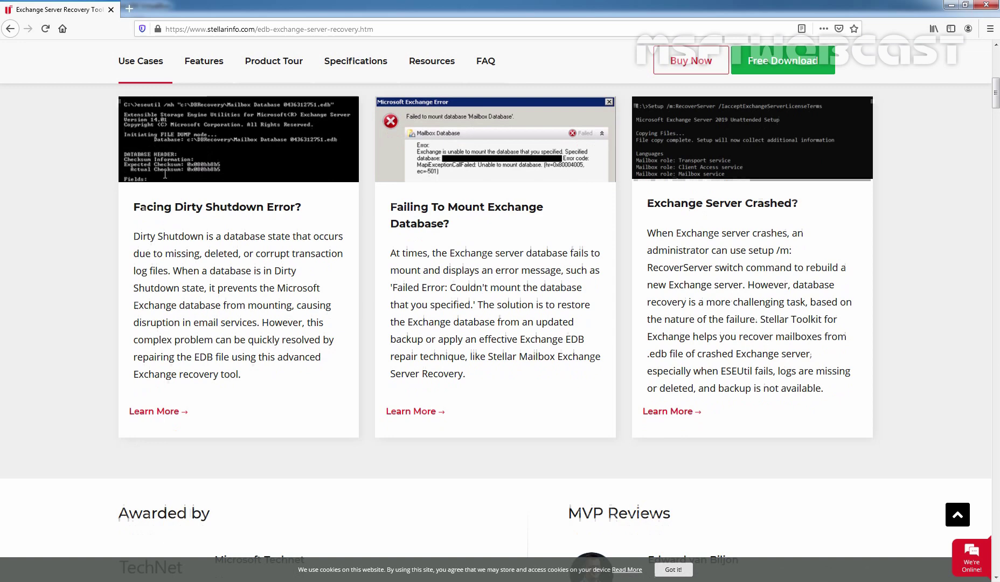
pyautogui.scroll(-8, 164, 173)
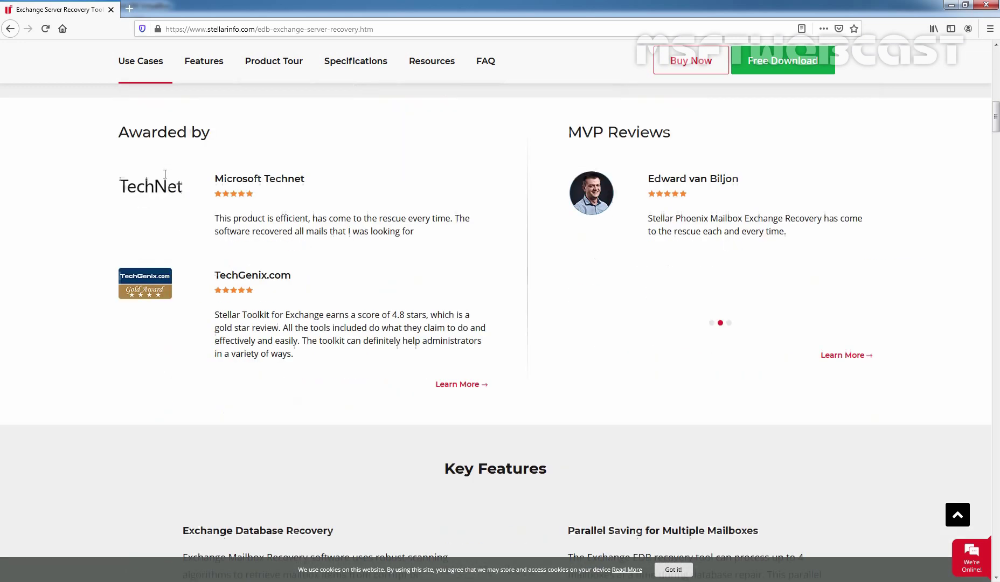
pyautogui.scroll(-2, 165, 173)
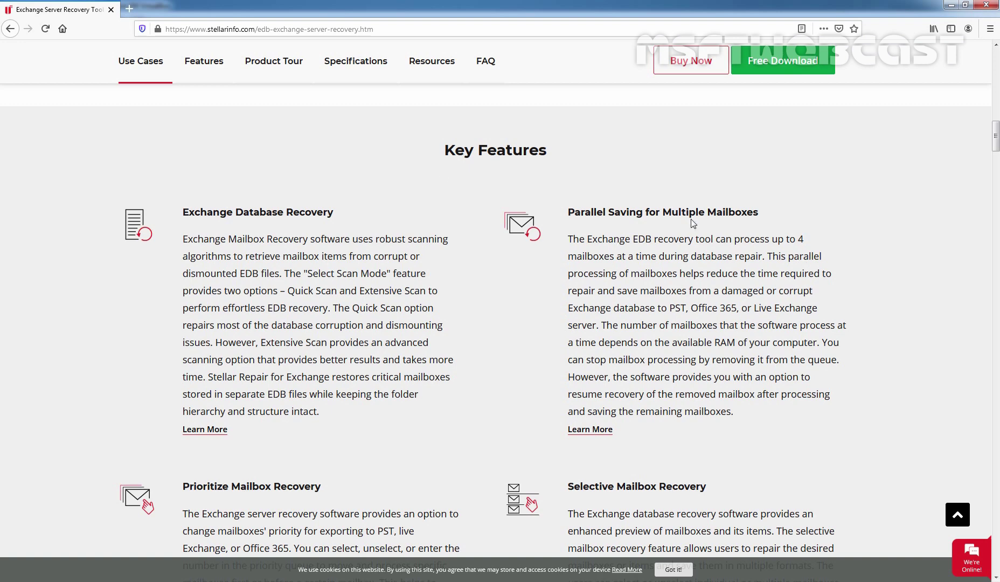
pyautogui.scroll(-2, 693, 223)
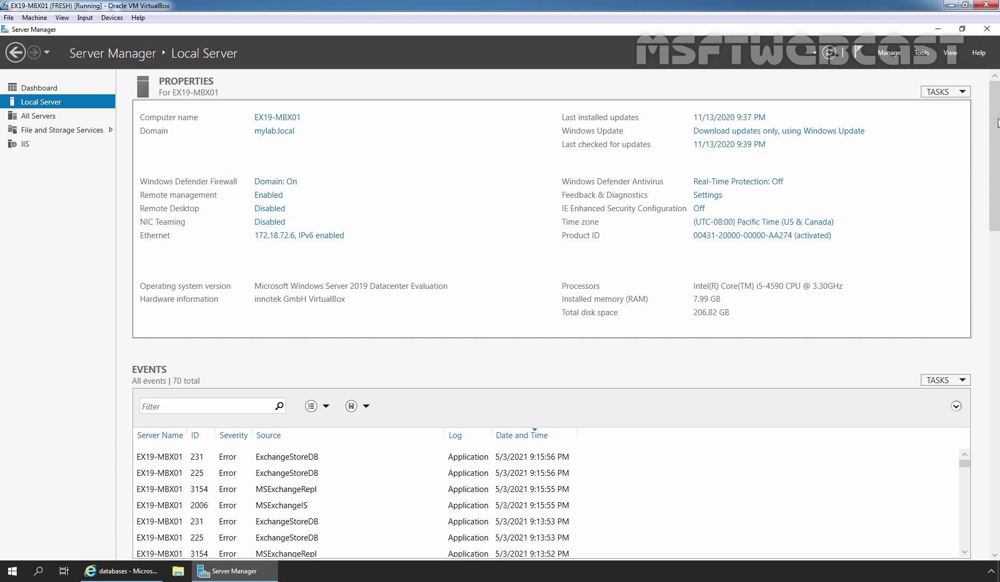
# - Minimize Server Manager to reveal the Exchange admin center databases page
pyautogui.click(936, 30)
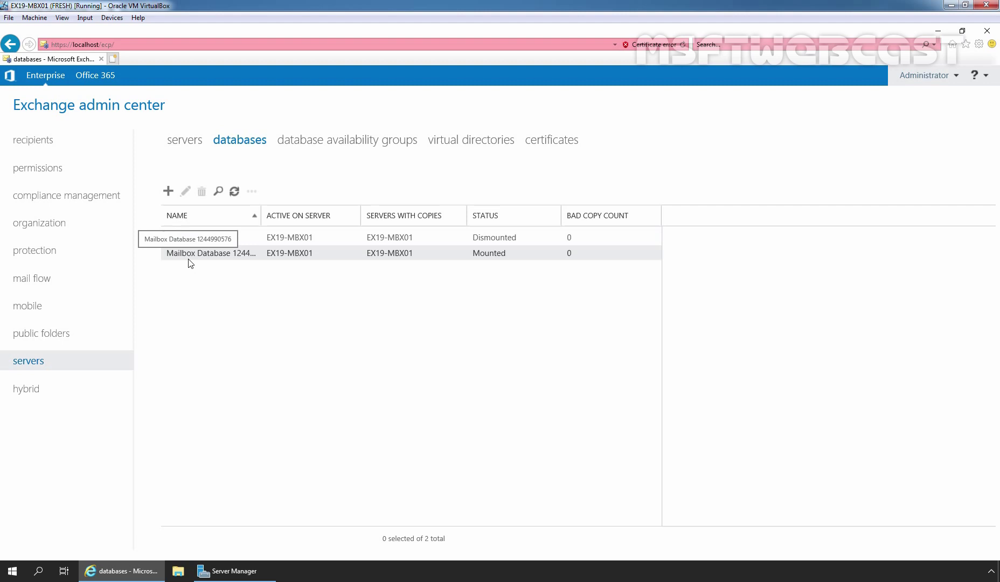
# - Try to mount DB01, confirm, and dismiss the resulting MapiExceptionDatabaseError
pyautogui.click(178, 241)
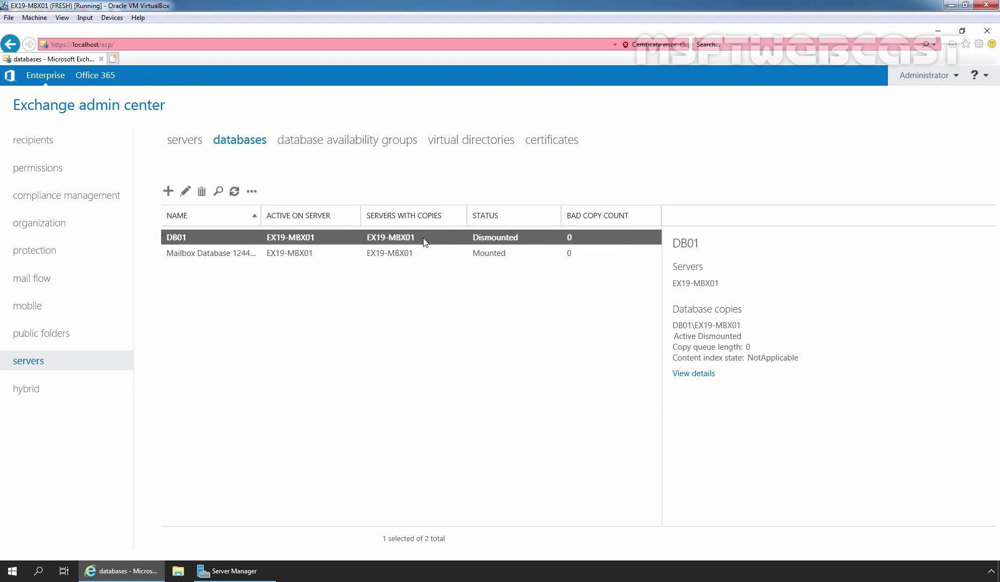
pyautogui.click(253, 191)
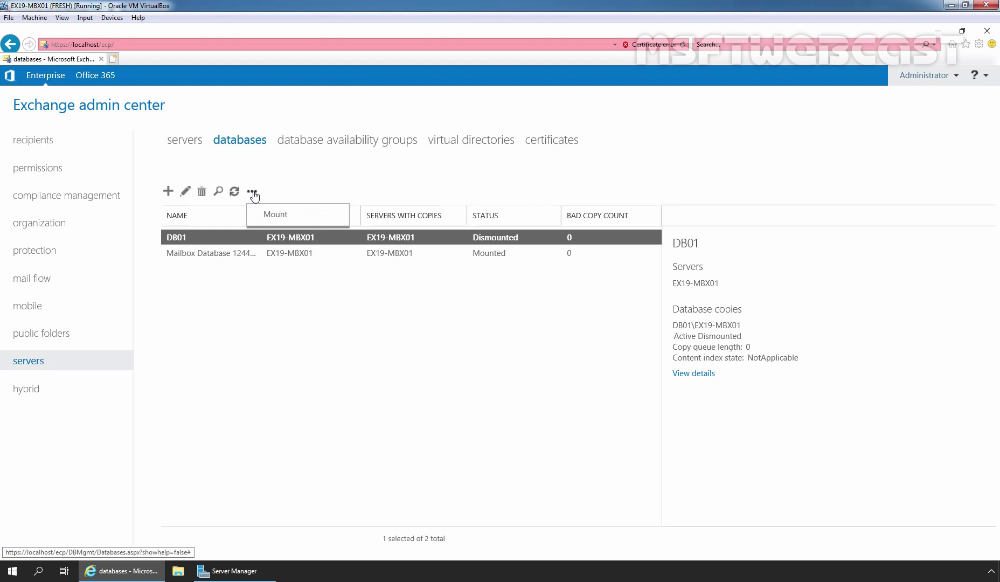
pyautogui.click(271, 215)
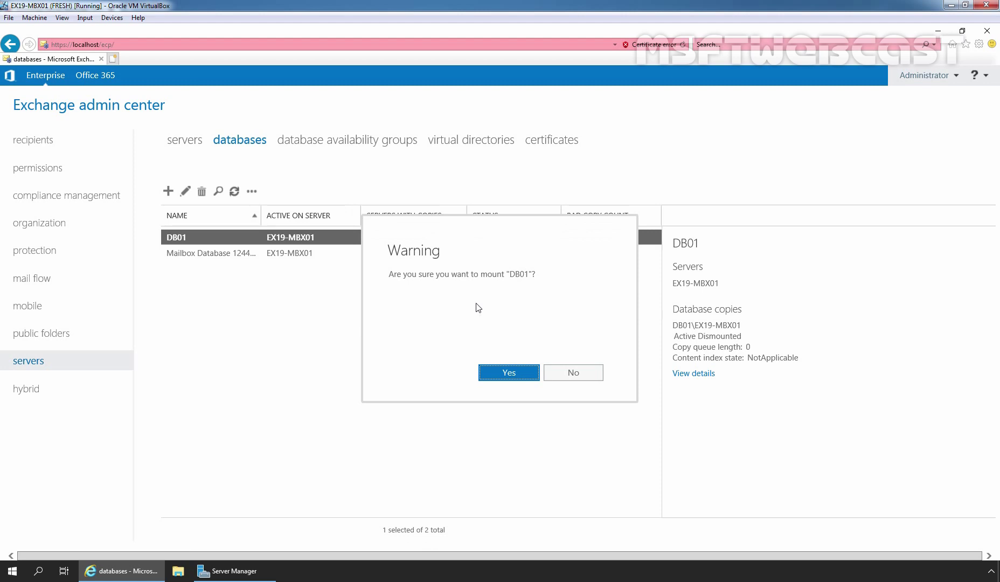
pyautogui.click(506, 374)
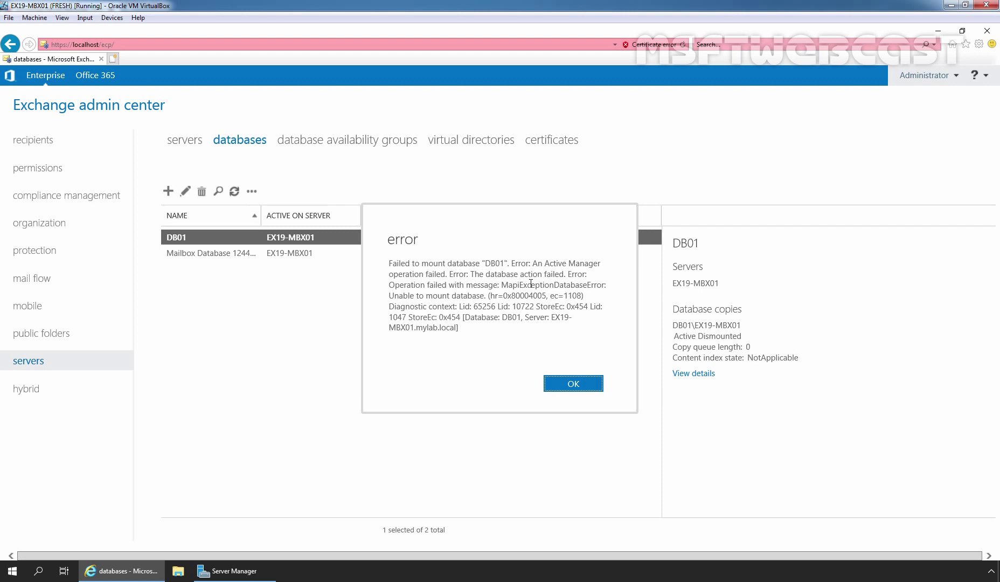
pyautogui.click(573, 383)
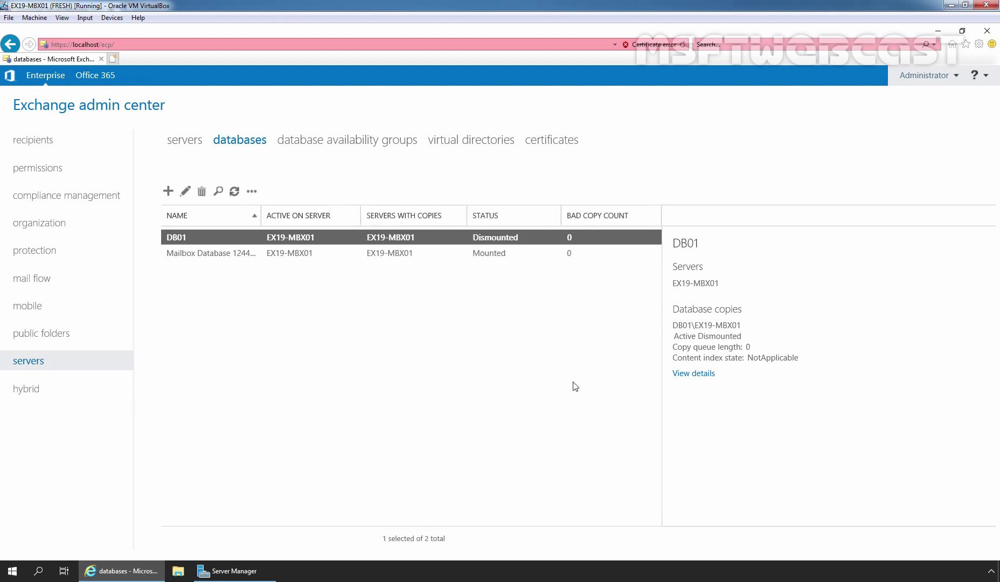
# - Launch the StellarRepairforExchange installer from the Downloads folder
pyautogui.click(177, 574)
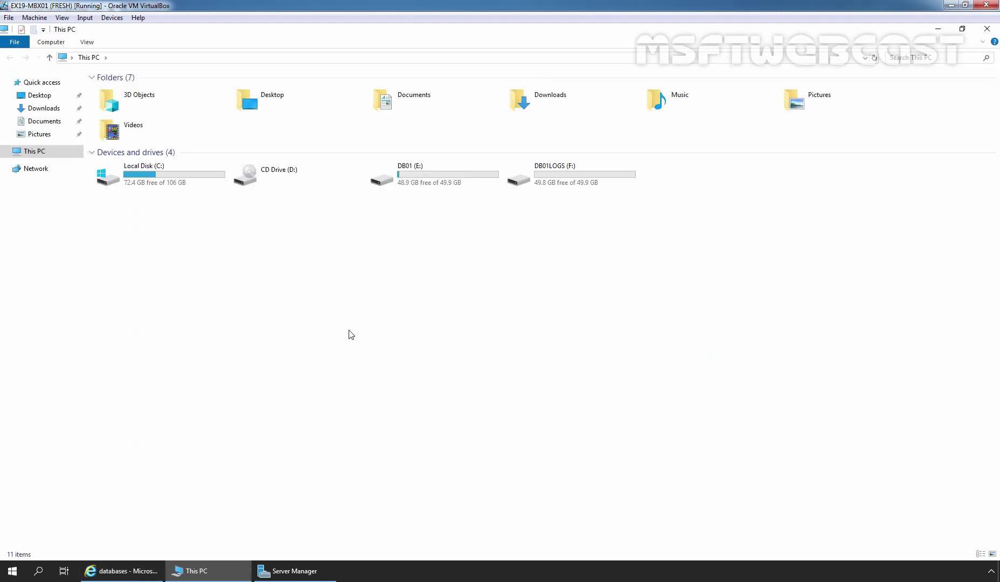
pyautogui.doubleClick(538, 97)
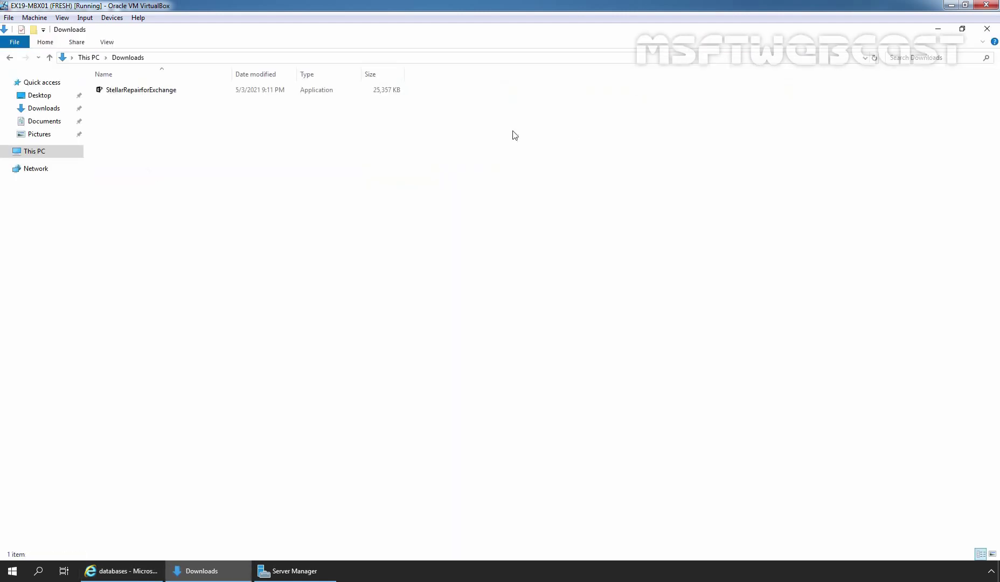
pyautogui.moveTo(301, 198); pyautogui.dragTo(136, 82)
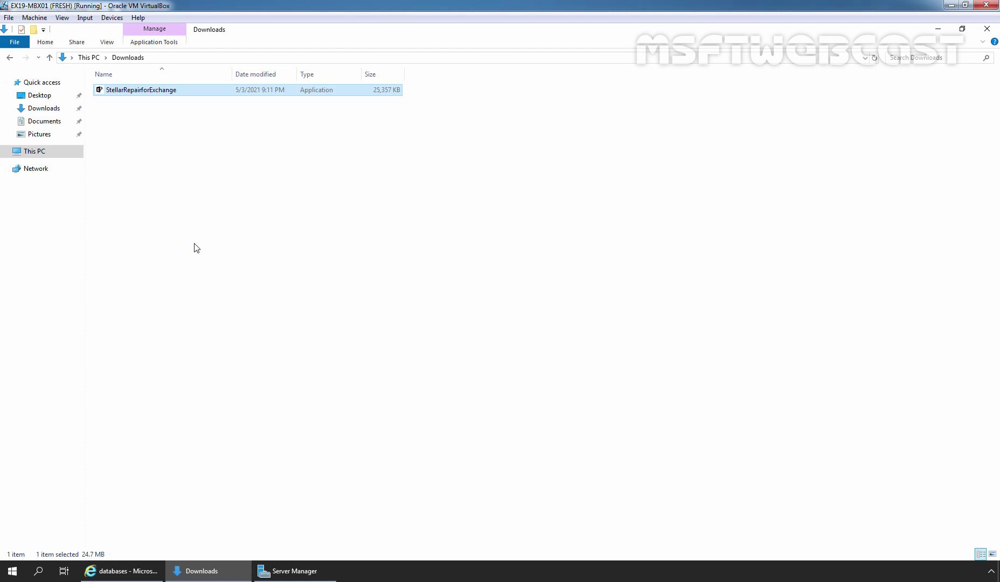
pyautogui.doubleClick(139, 90)
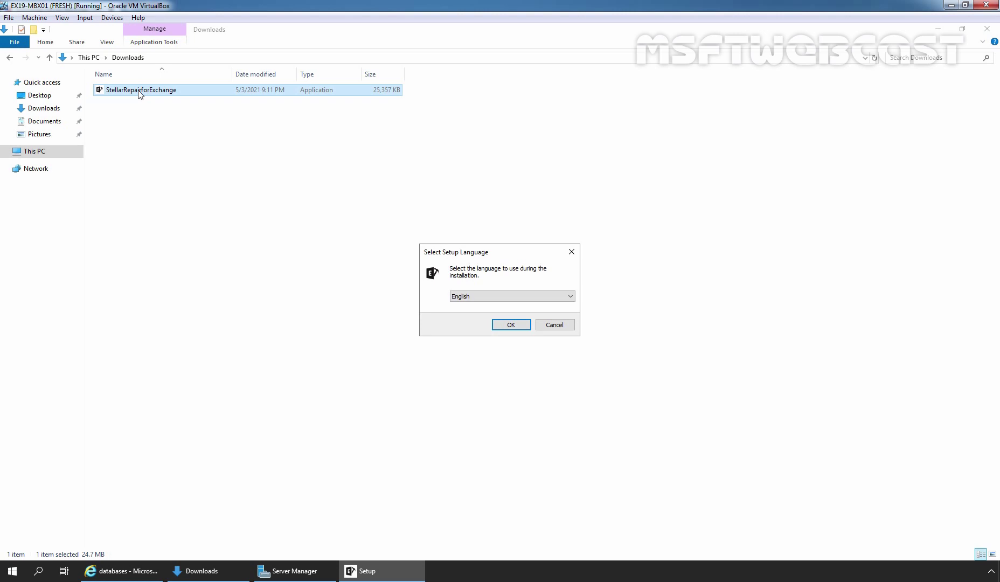
# - Install in English with the license accepted, default folders and a desktop shortcut
pyautogui.click(510, 326)
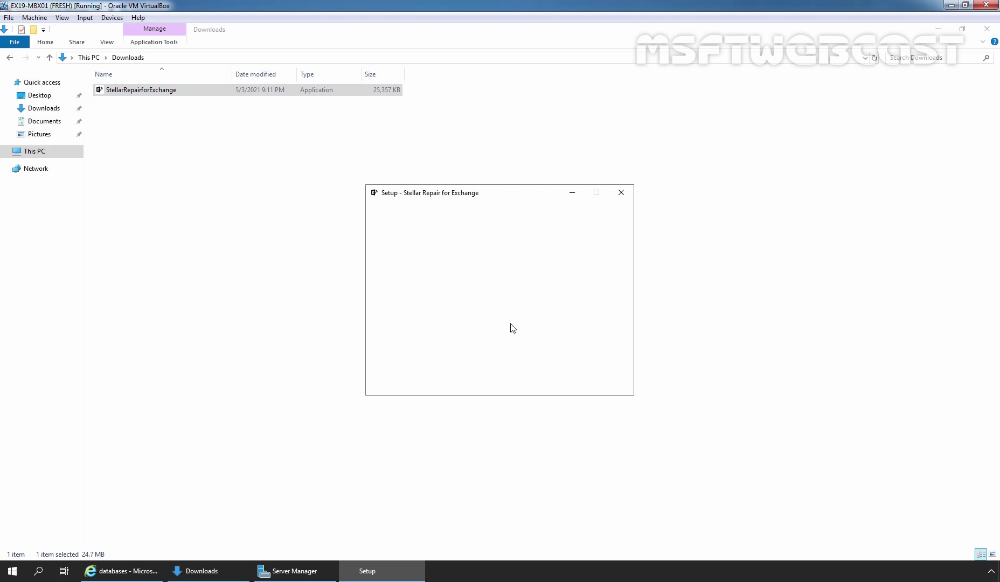
pyautogui.click(390, 350)
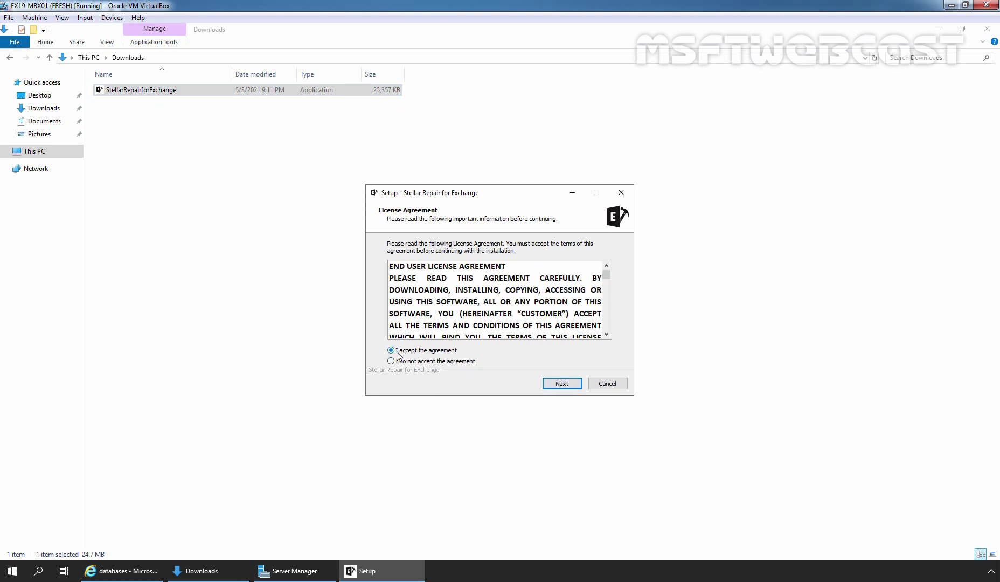
pyautogui.click(565, 384)
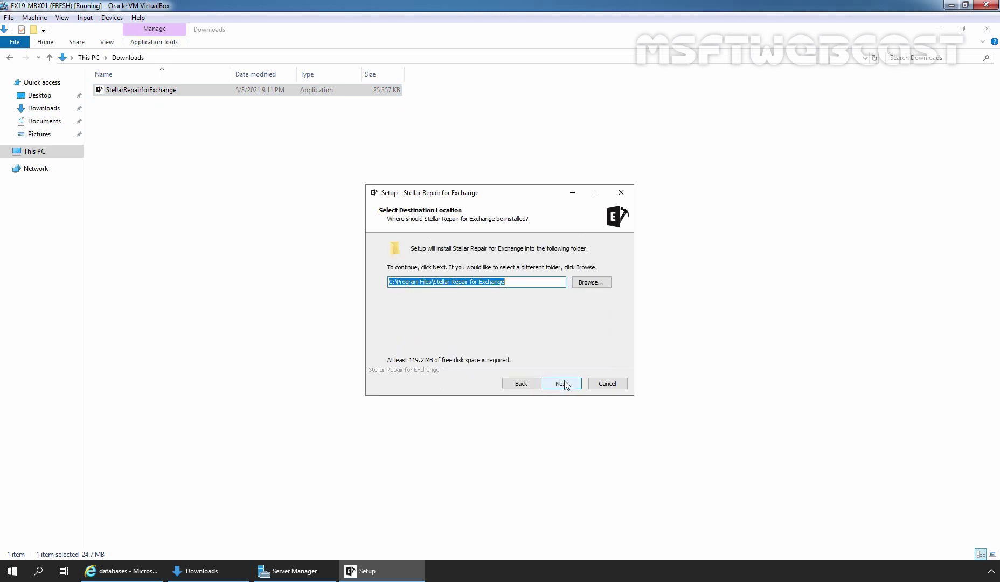
pyautogui.click(561, 383)
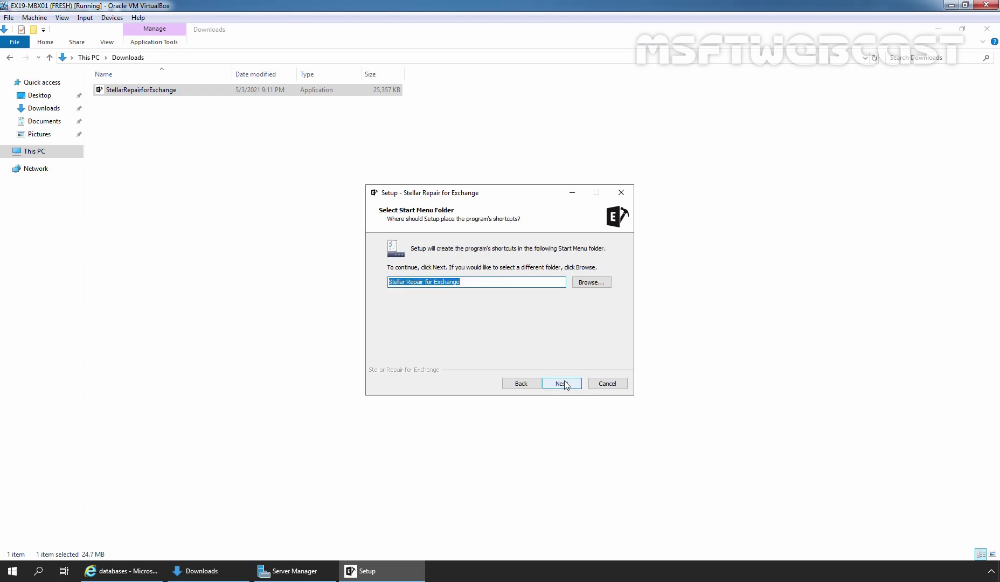
pyautogui.click(564, 384)
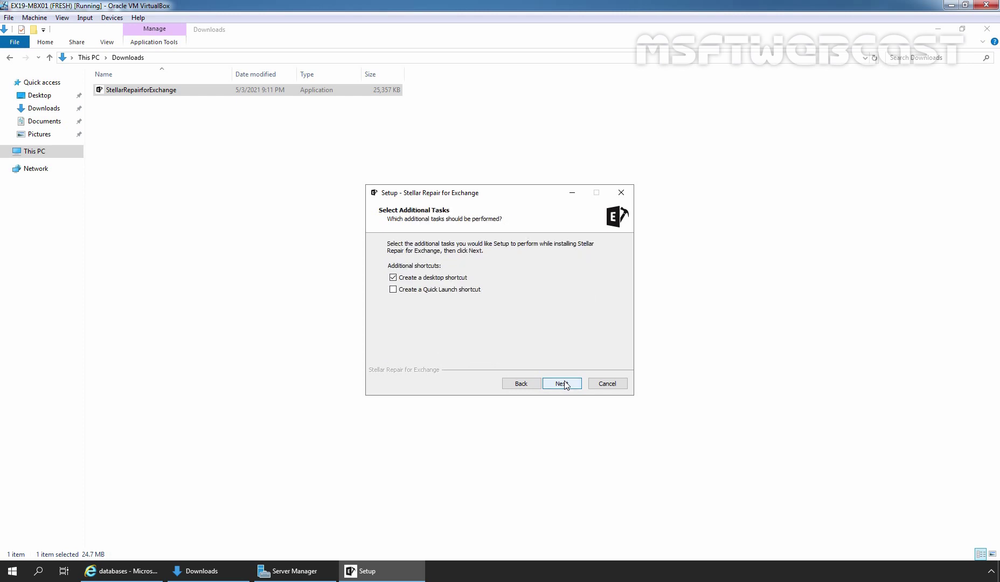
pyautogui.click(387, 278)
pyautogui.click(562, 383)
pyautogui.click(562, 384)
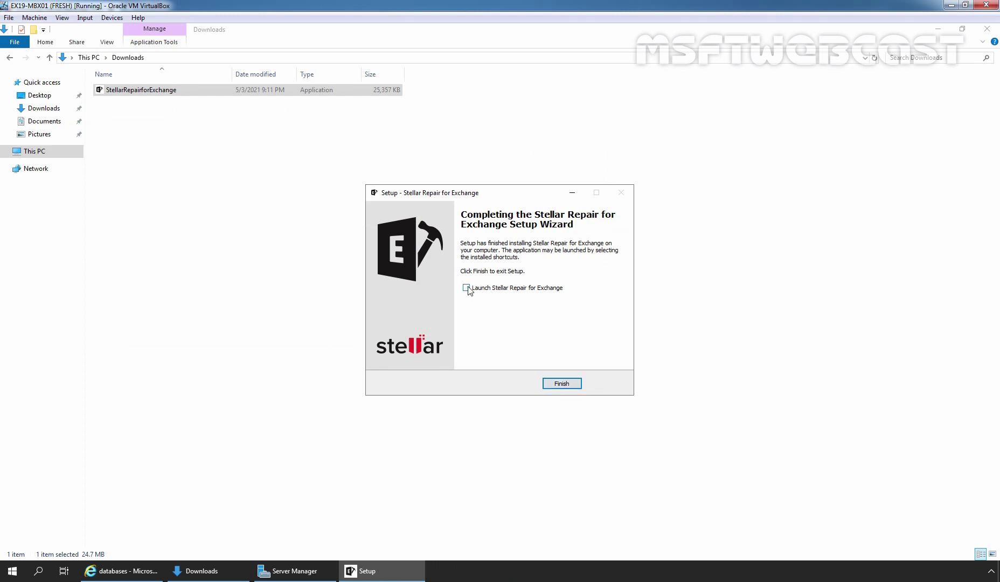
pyautogui.click(565, 383)
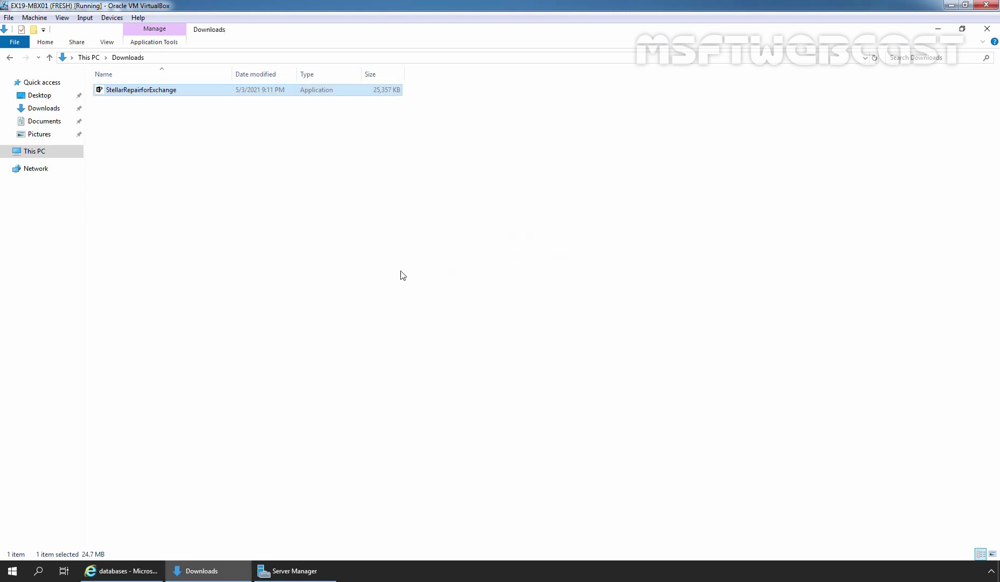
# - Clear the other windows, then start Stellar Repair and dismiss the License and Select File dialogs
pyautogui.click(986, 29)
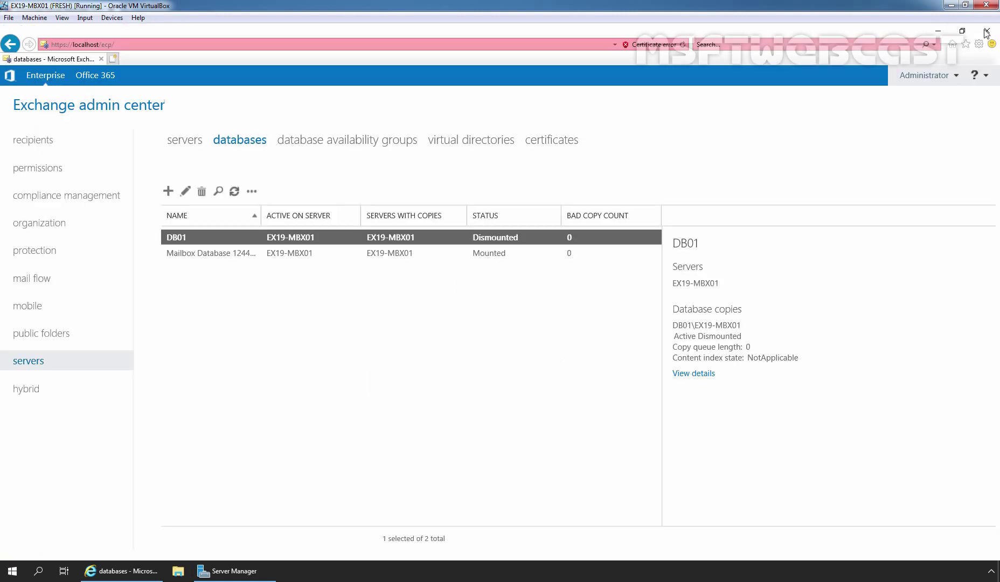
pyautogui.click(939, 33)
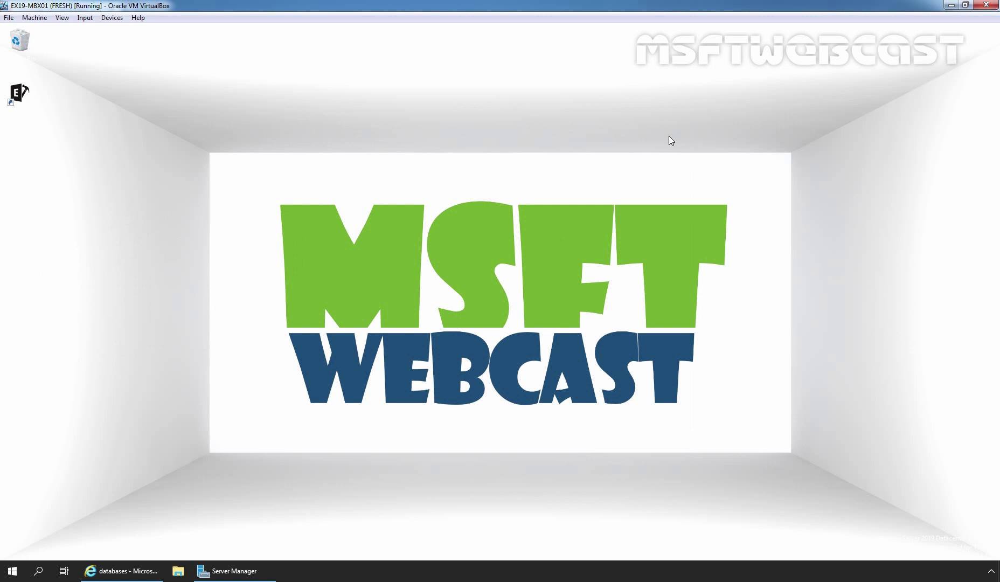
pyautogui.click(21, 92)
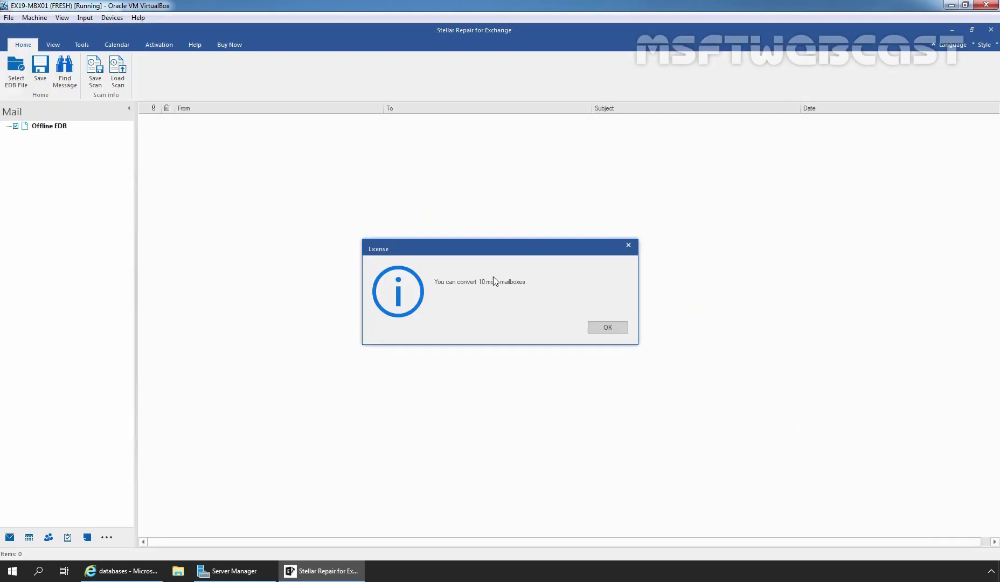
pyautogui.click(610, 328)
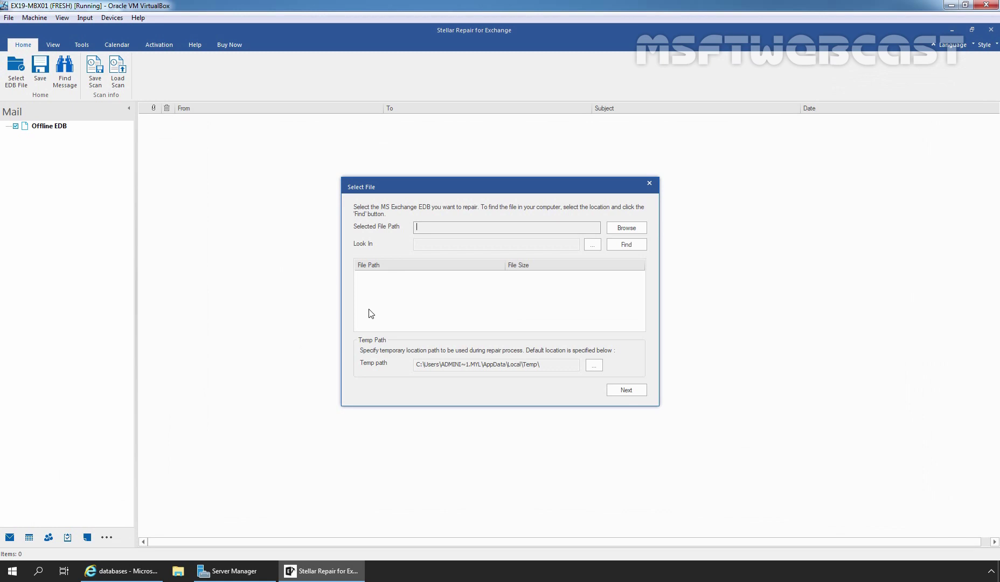
pyautogui.click(648, 183)
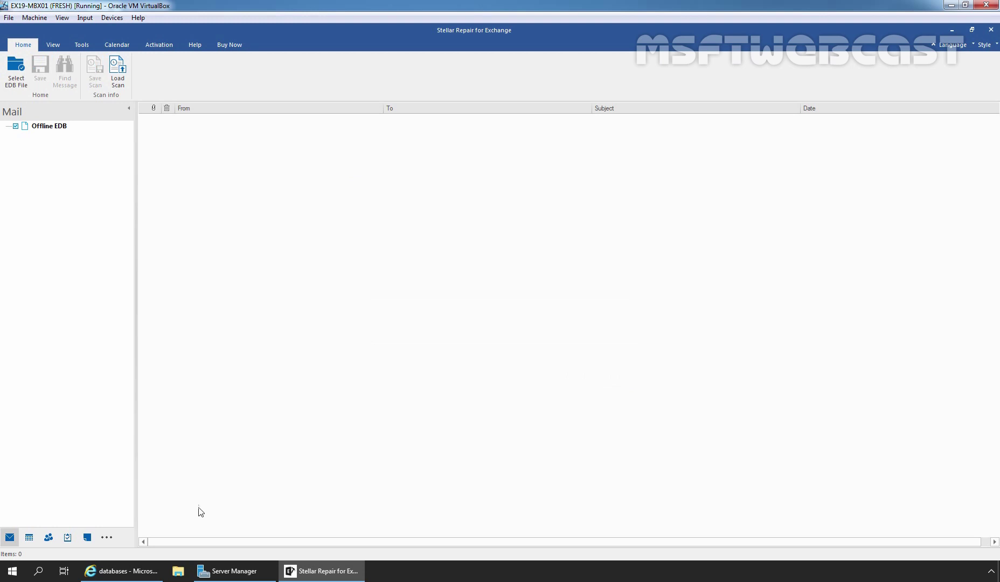
# - Select and copy DB01.edb from the DB01 folder on DB01 (E:)
pyautogui.click(177, 570)
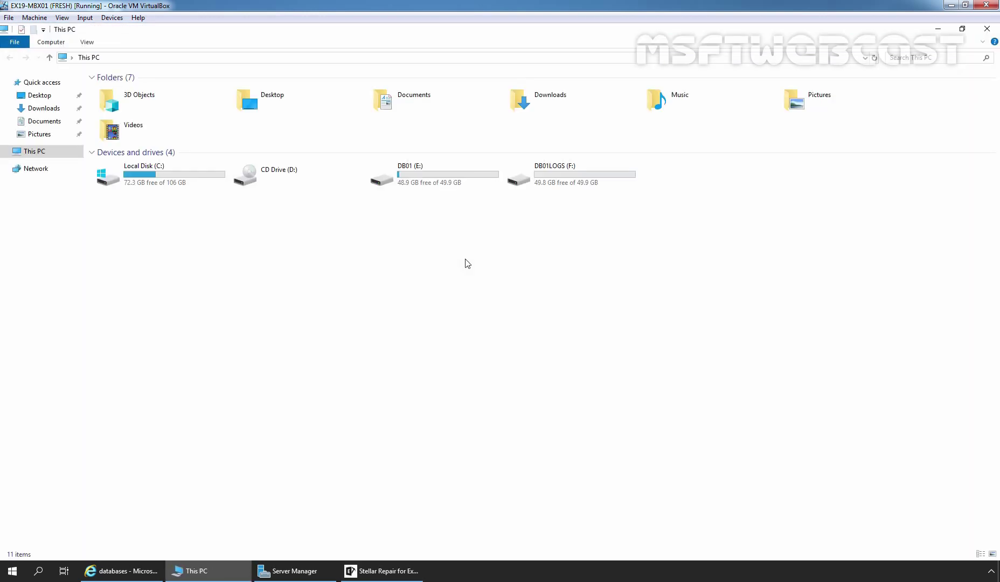
pyautogui.doubleClick(420, 179)
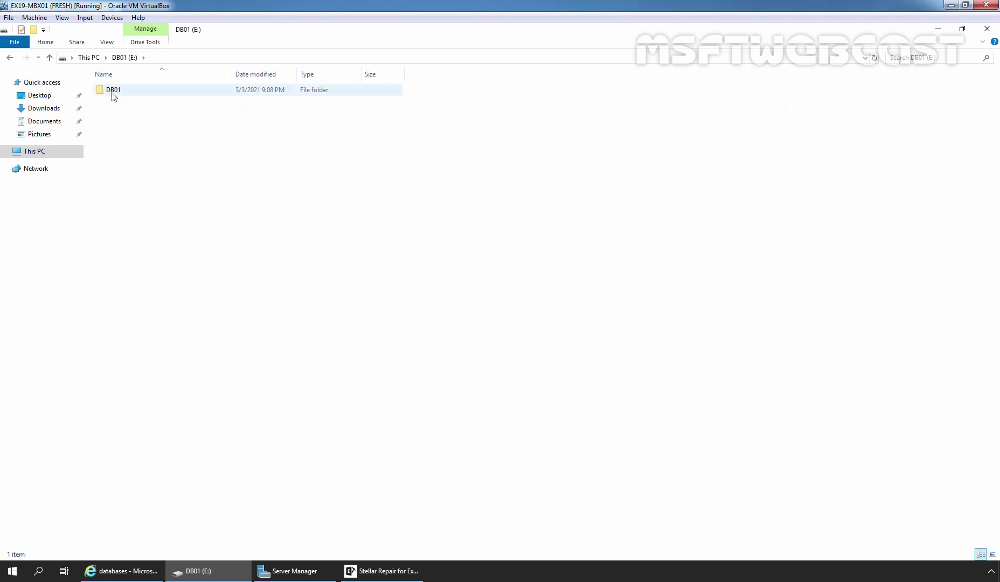
pyautogui.doubleClick(112, 95)
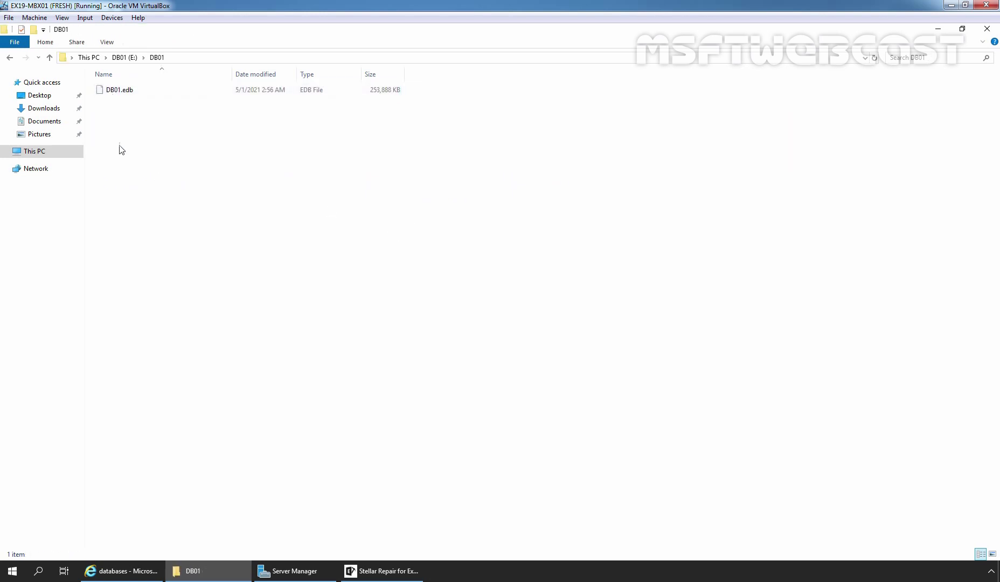
pyautogui.moveTo(140, 123); pyautogui.dragTo(115, 92)
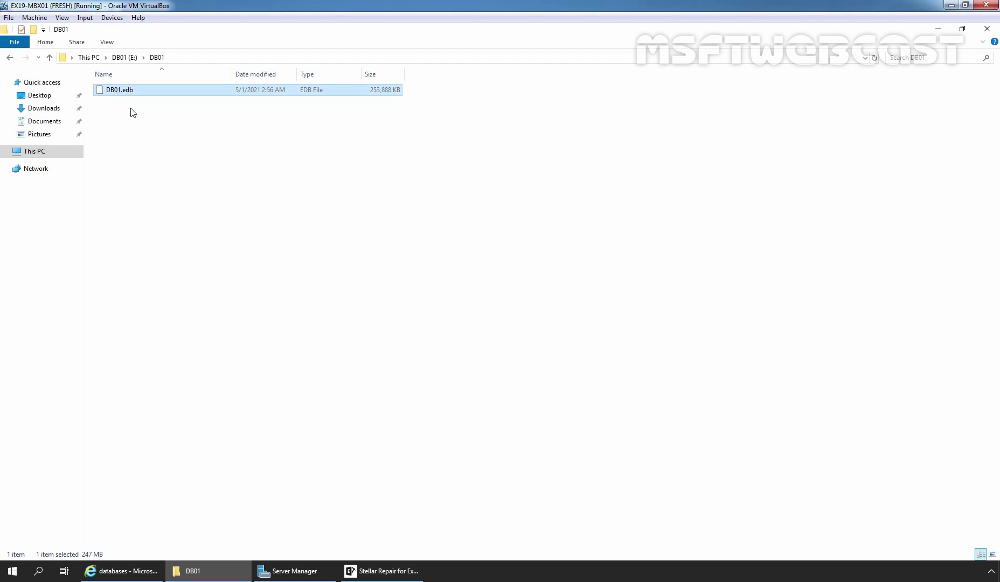
# - Create a Repair folder at the root of E: and paste DB01.edb into it
pyautogui.click(116, 58)
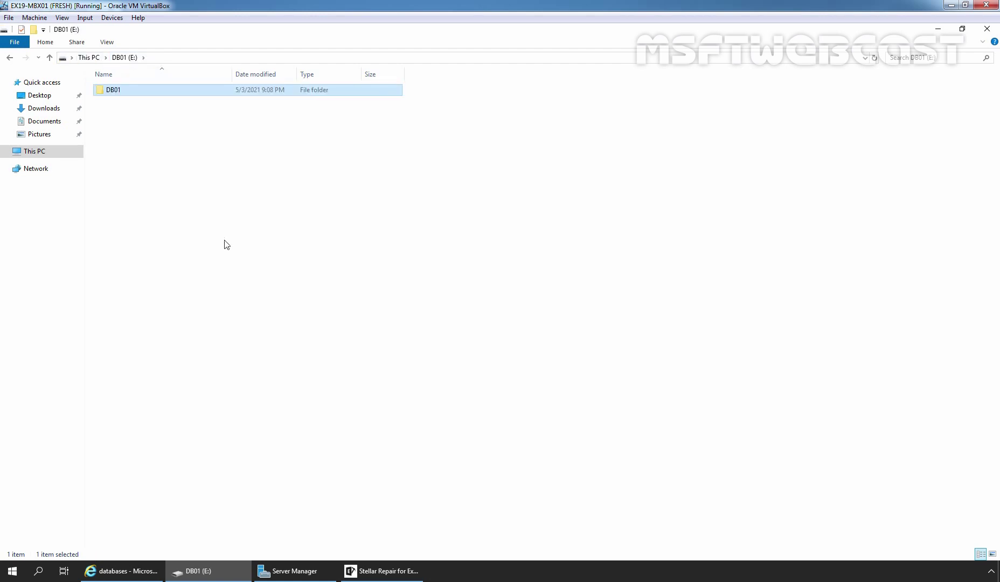
pyautogui.click(227, 244)
pyautogui.hotkey('ctrl', 'shift', 'n')
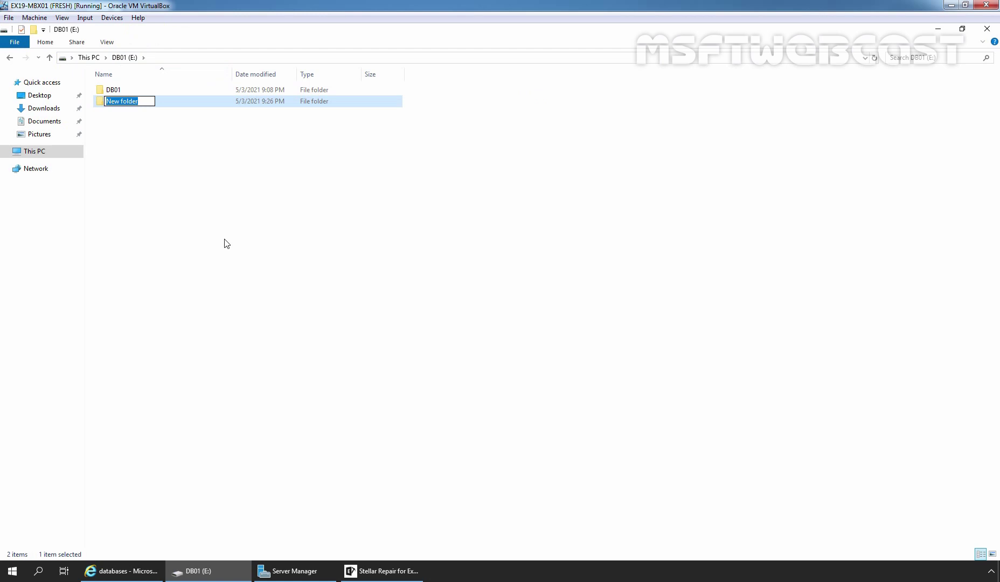
pyautogui.write('Repair')
pyautogui.press('Return')
pyautogui.press('Return')
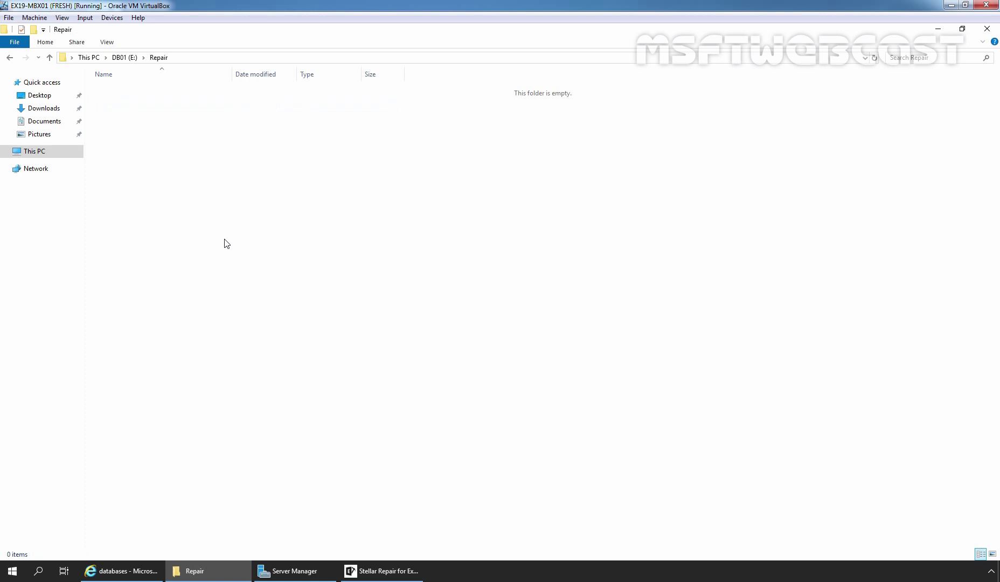
pyautogui.hotkey('ctrl', 'v')
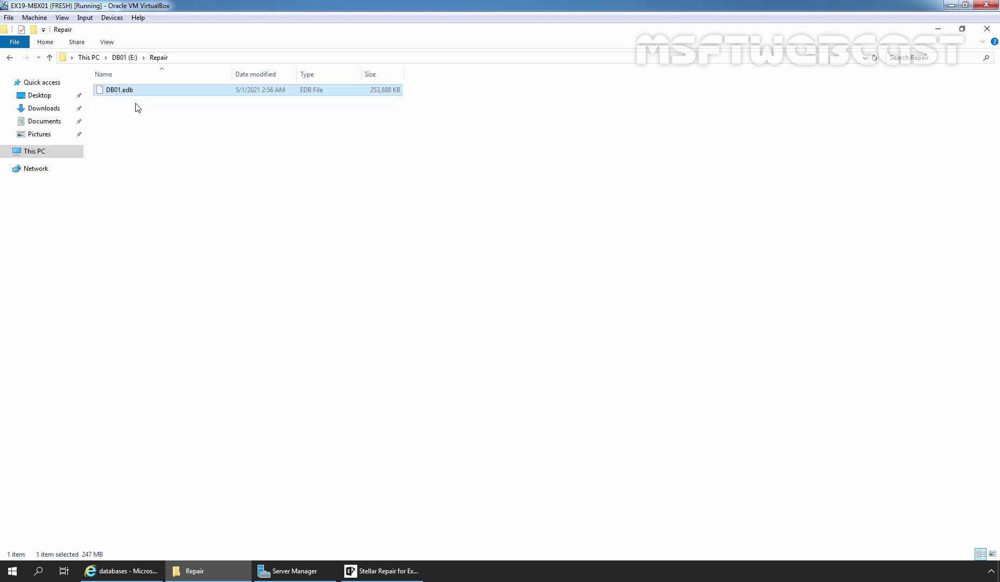
# - Bring Stellar Repair for Exchange back to the front from the taskbar
pyautogui.click(393, 571)
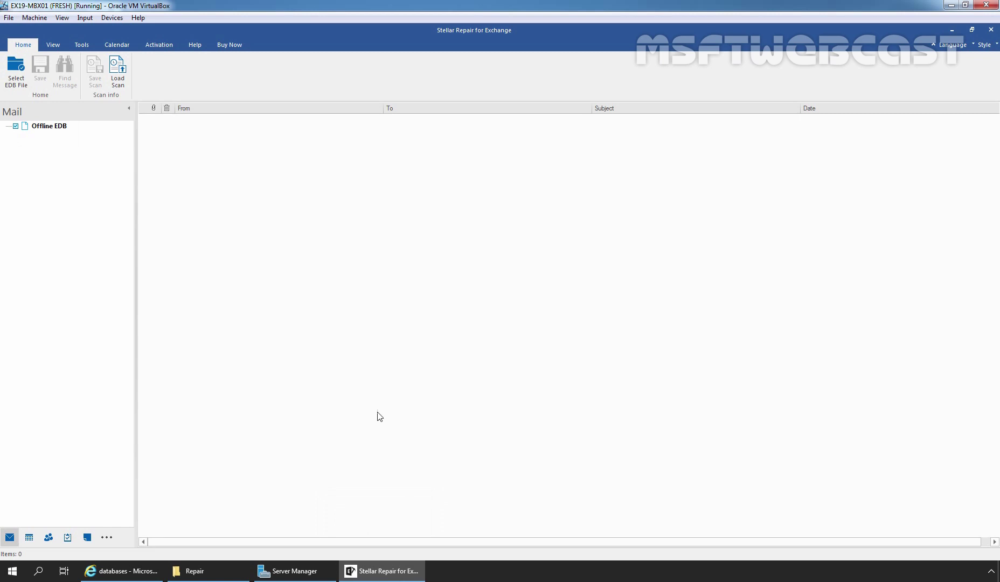
# - Browse to E:\Repair\DB01.edb and choose it as the EDB file to repair
pyautogui.click(17, 74)
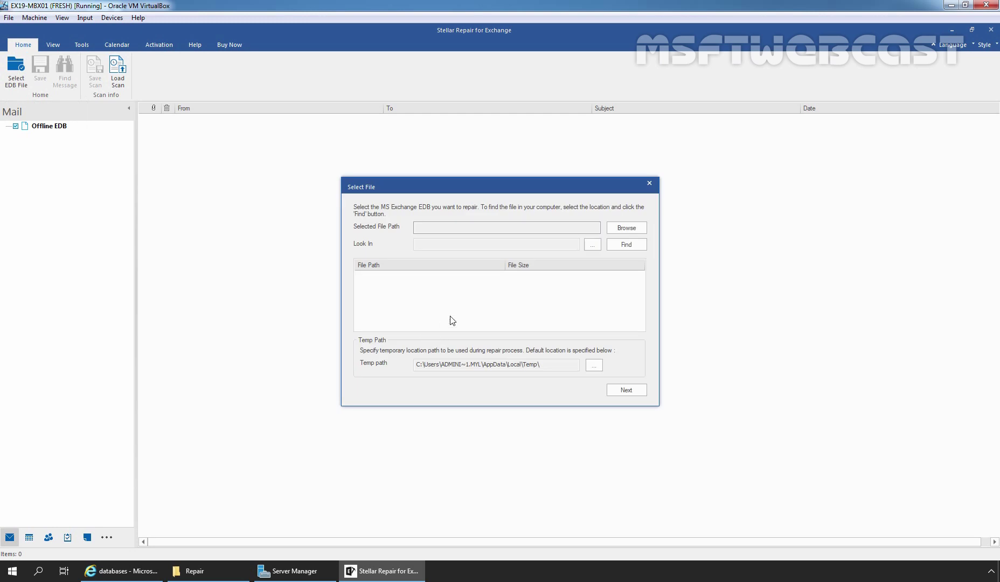
pyautogui.click(627, 229)
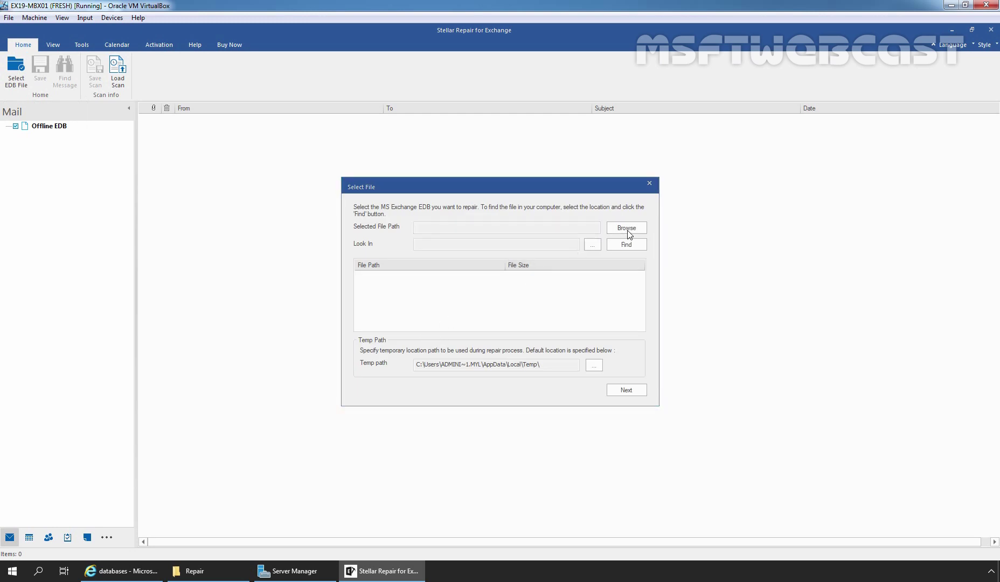
pyautogui.click(386, 331)
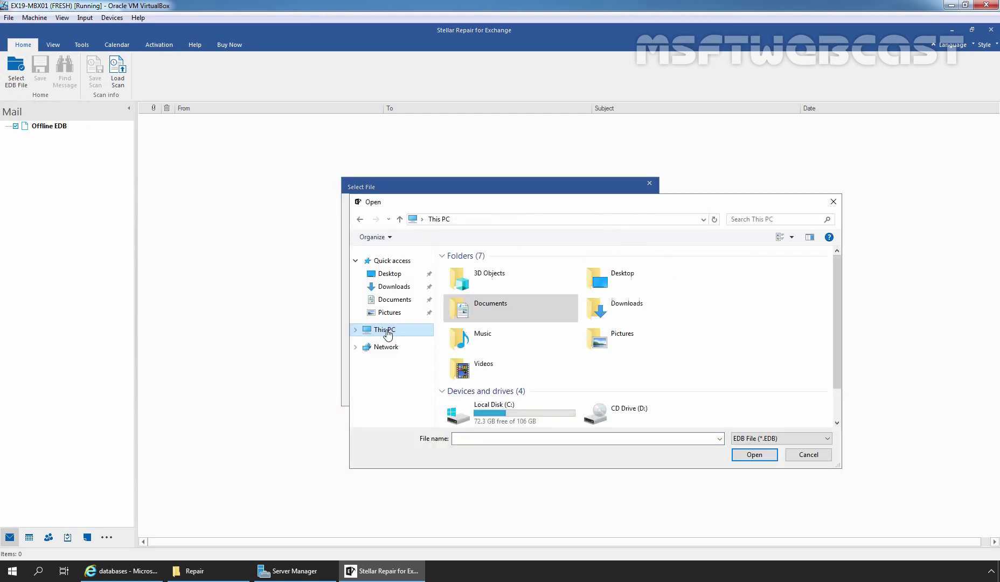
pyautogui.scroll(-1, 538, 415)
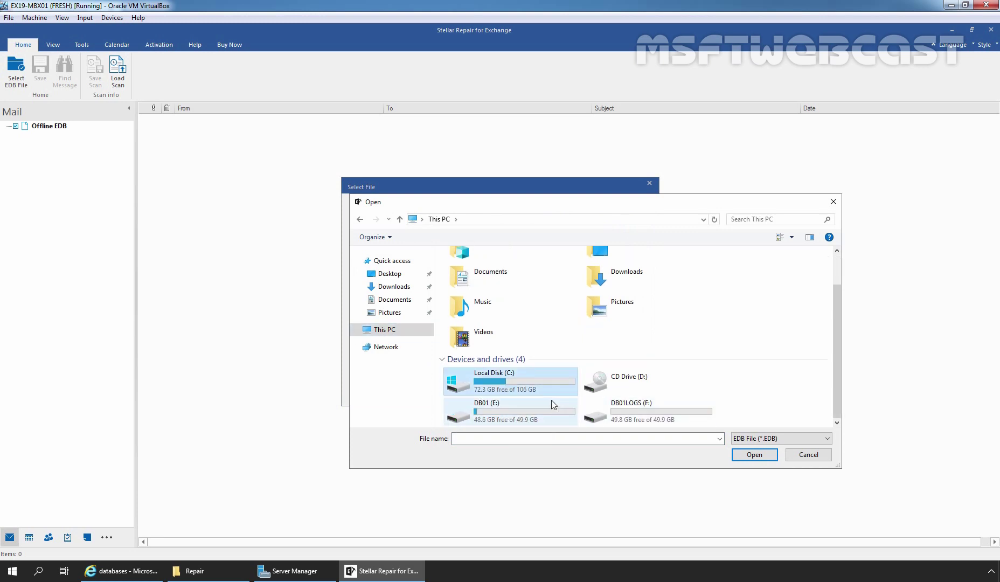
pyautogui.doubleClick(510, 409)
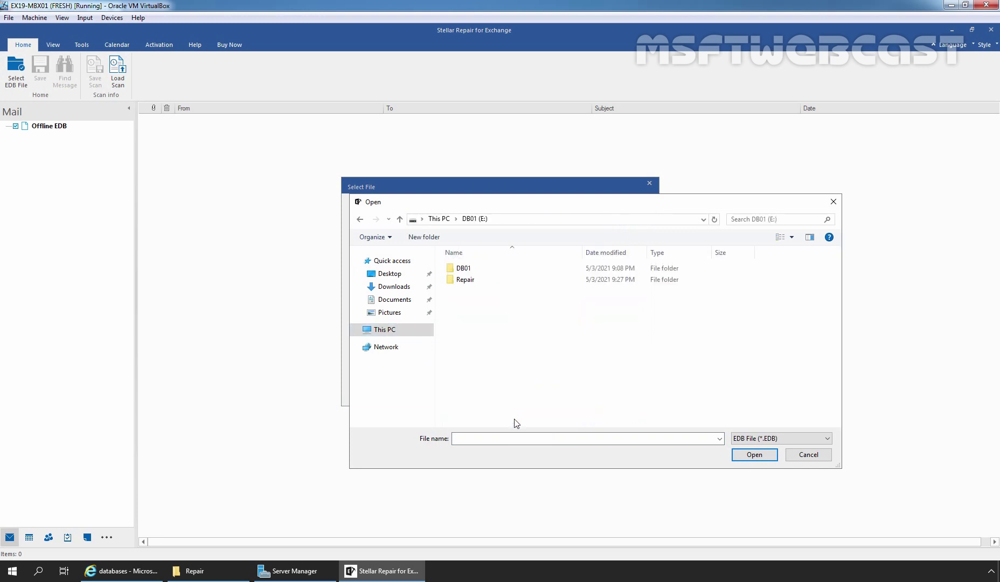
pyautogui.doubleClick(464, 284)
pyautogui.click(467, 270)
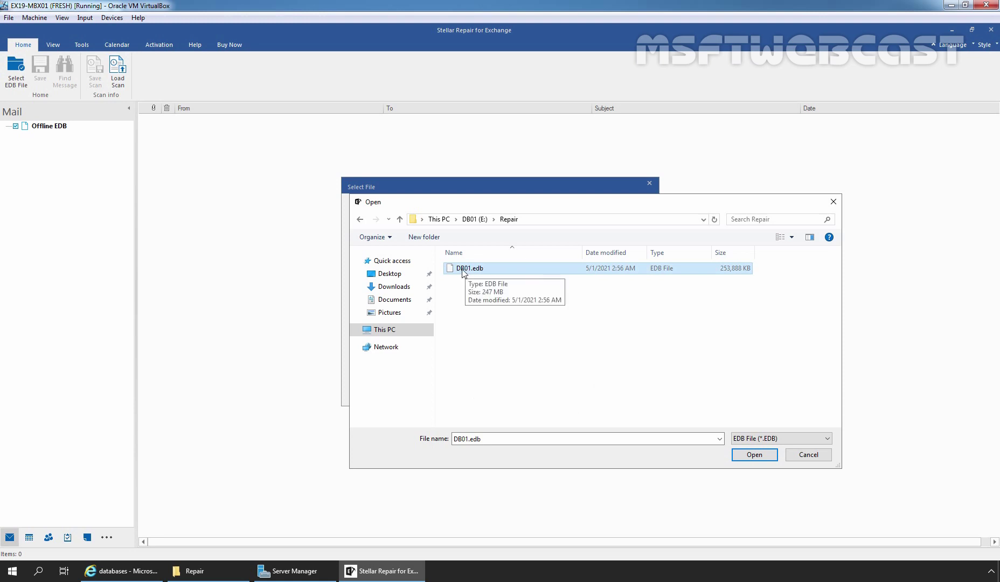
pyautogui.click(754, 454)
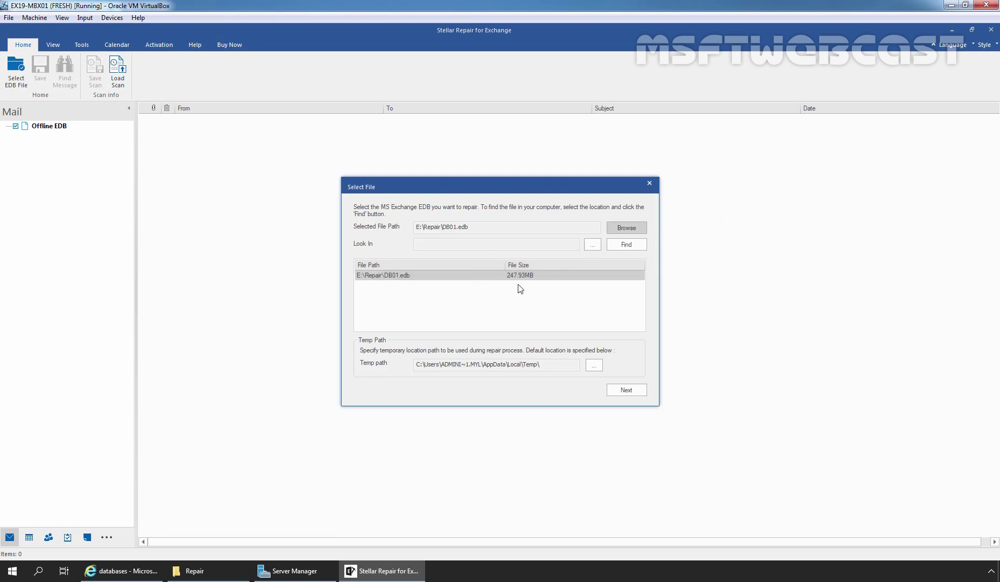
# - Run a Quick Scan on DB01.edb, listing five recovered mailboxes
pyautogui.click(626, 390)
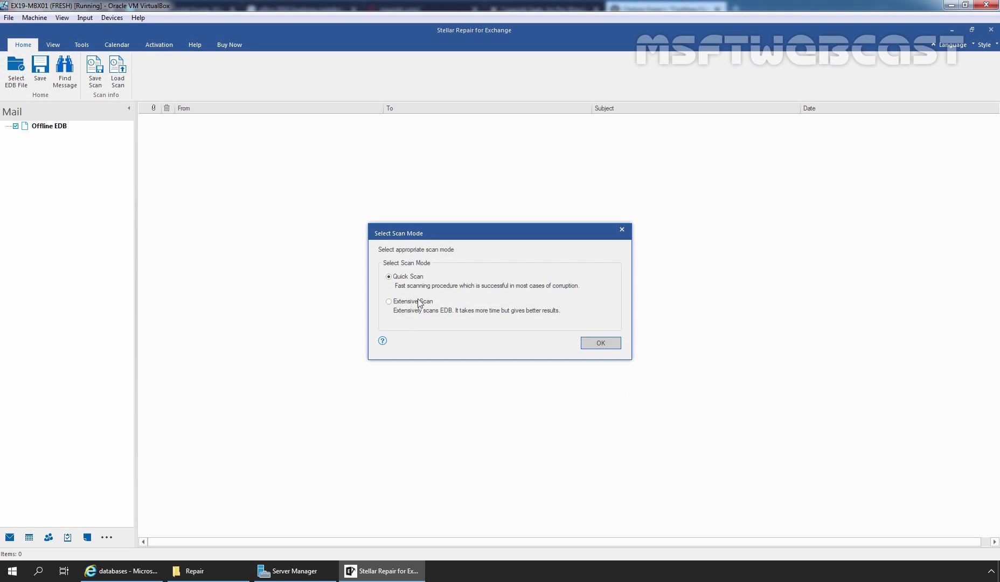
pyautogui.click(601, 343)
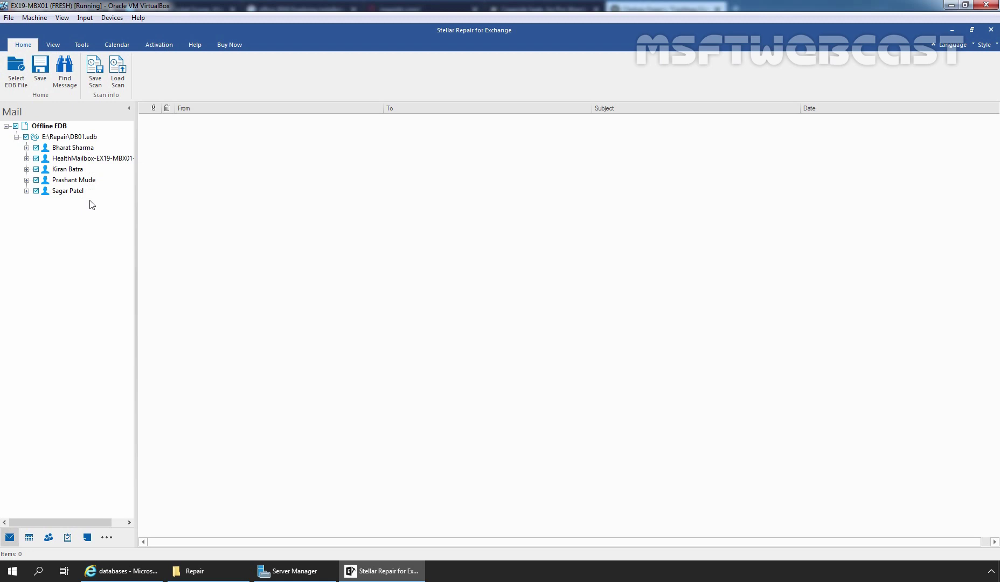
# - Expand the first mailbox in DB01.edb and list its Inbox messages
pyautogui.click(74, 149)
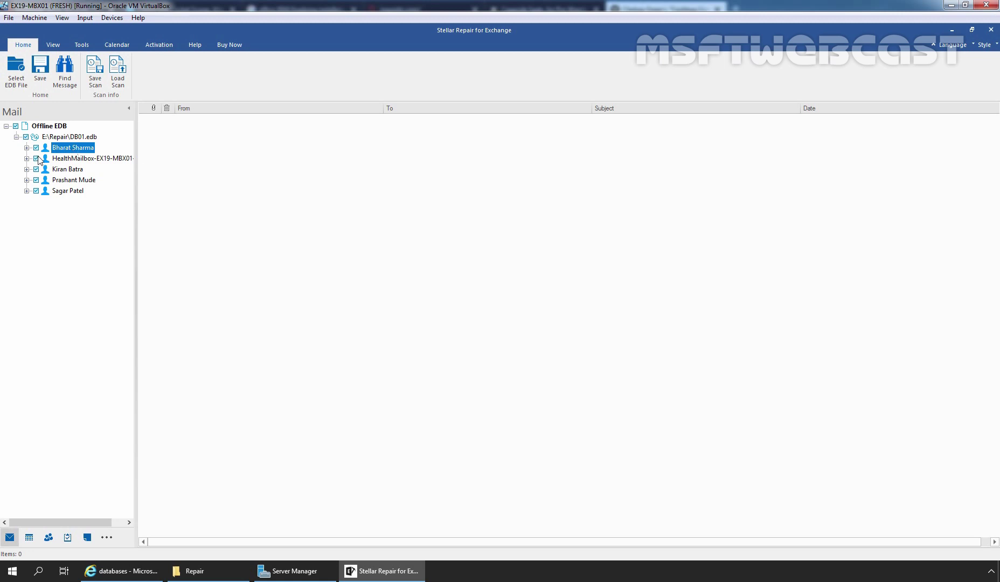
pyautogui.click(26, 147)
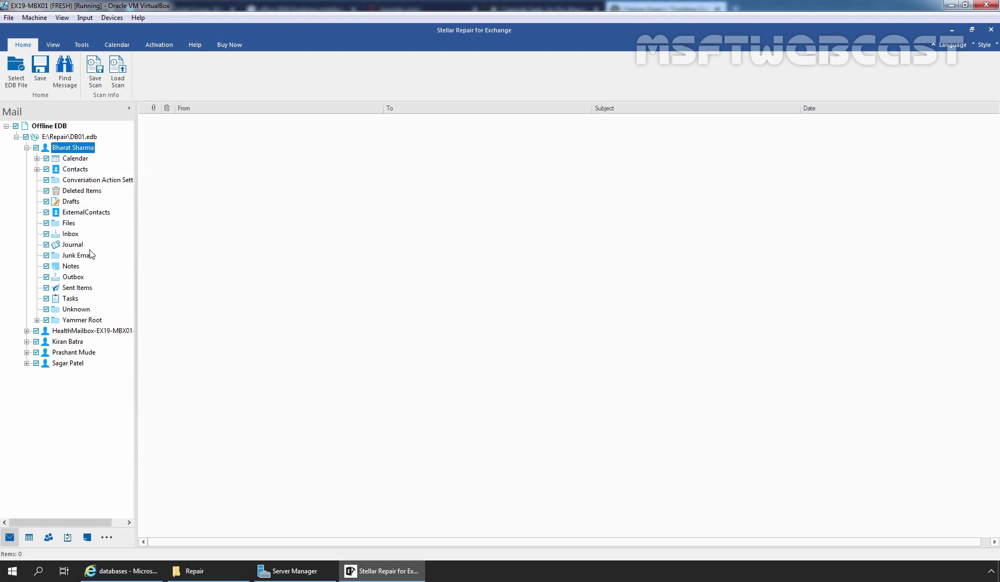
pyautogui.click(70, 234)
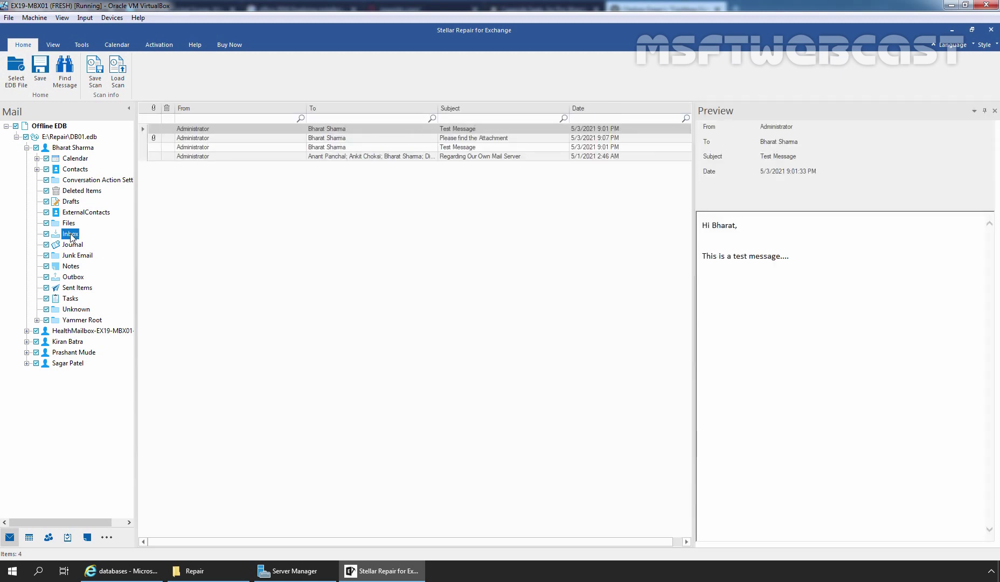
# - Preview the Inbox emails, ending on 'Please find the Attachment' with ExchangeSetup.log
pyautogui.click(260, 156)
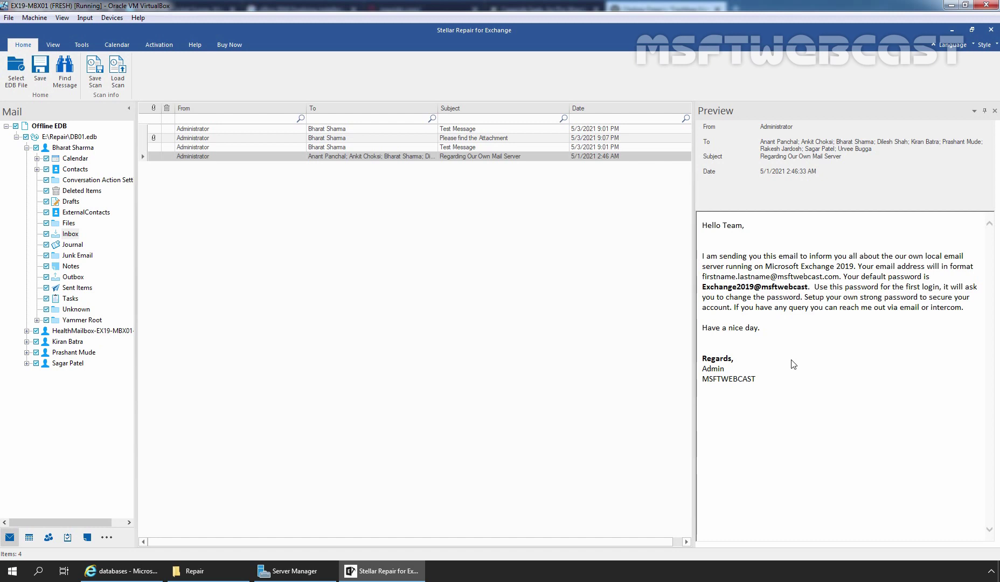
pyautogui.click(220, 148)
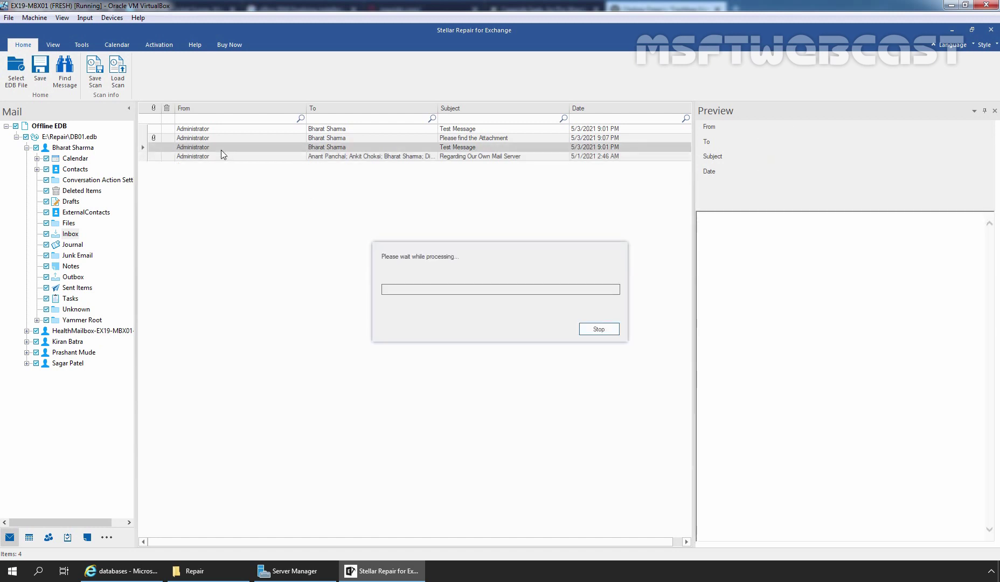
pyautogui.click(214, 138)
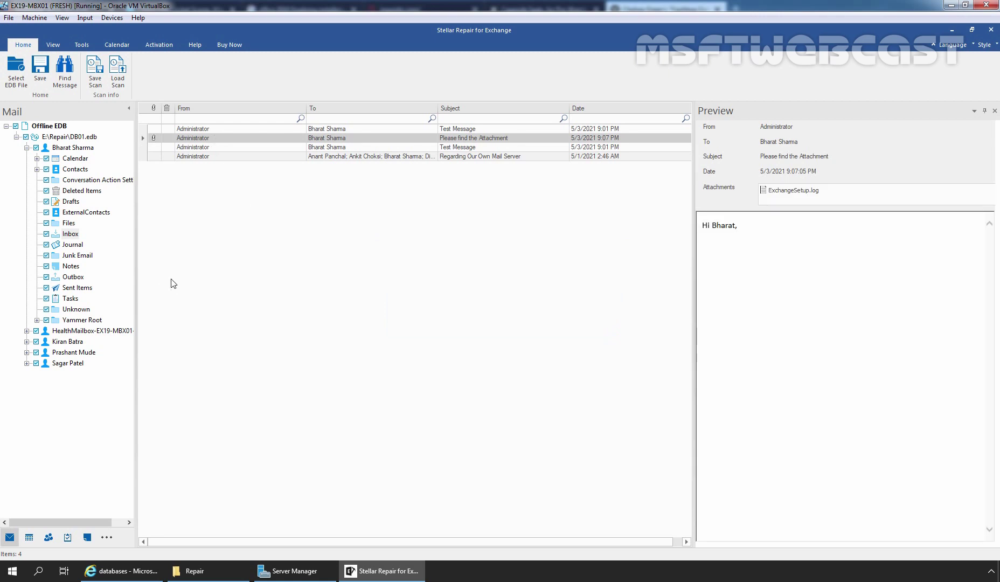
# - Refresh the DB01.edb tree and tick the first mailbox plus one lower mailbox for export
pyautogui.click(17, 137)
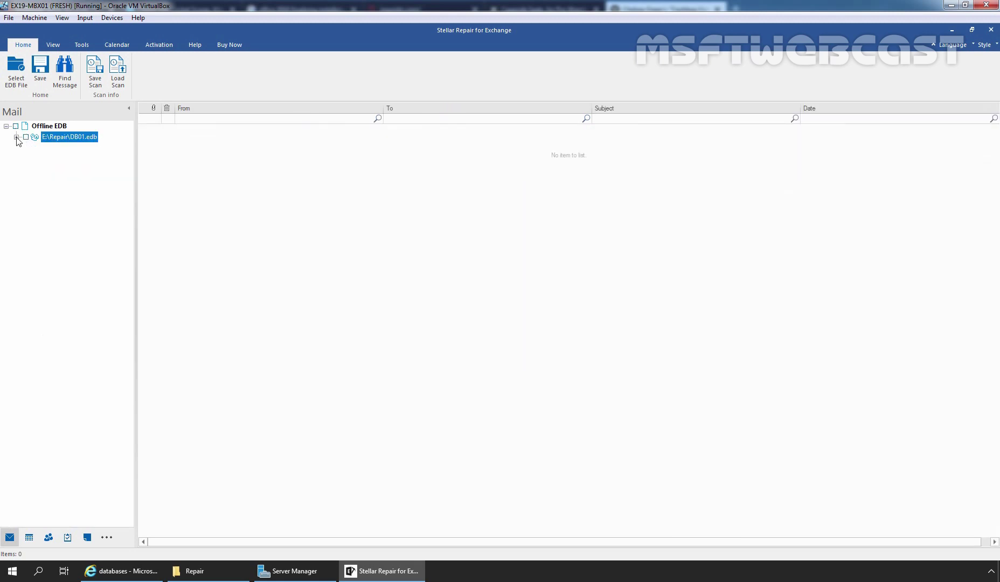
pyautogui.click(17, 137)
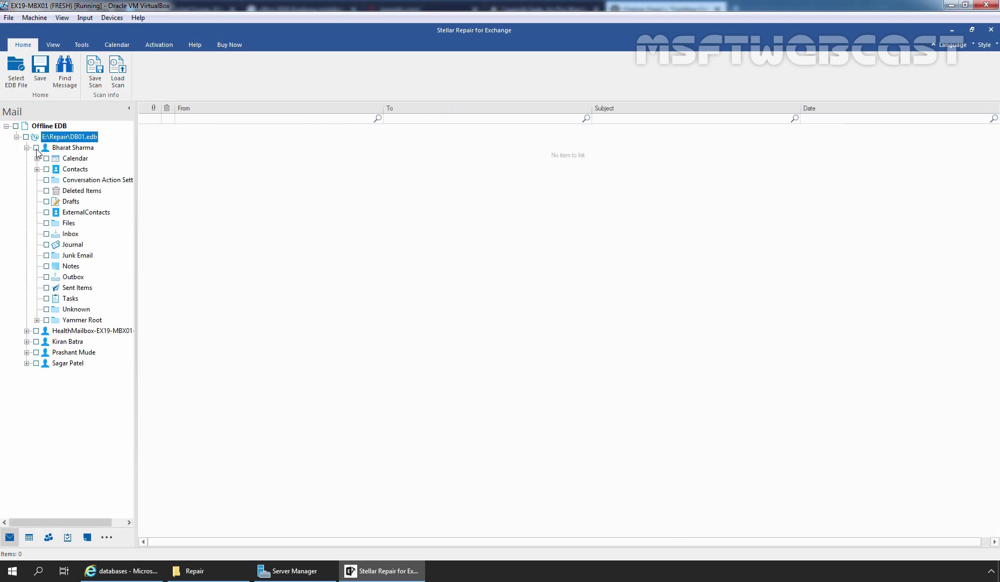
pyautogui.click(36, 148)
pyautogui.click(27, 147)
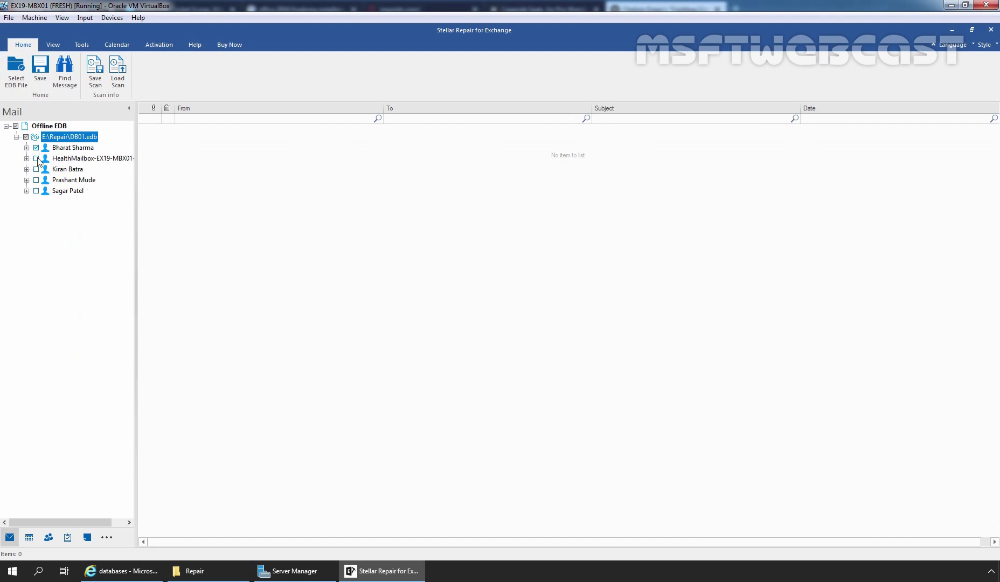
pyautogui.click(36, 180)
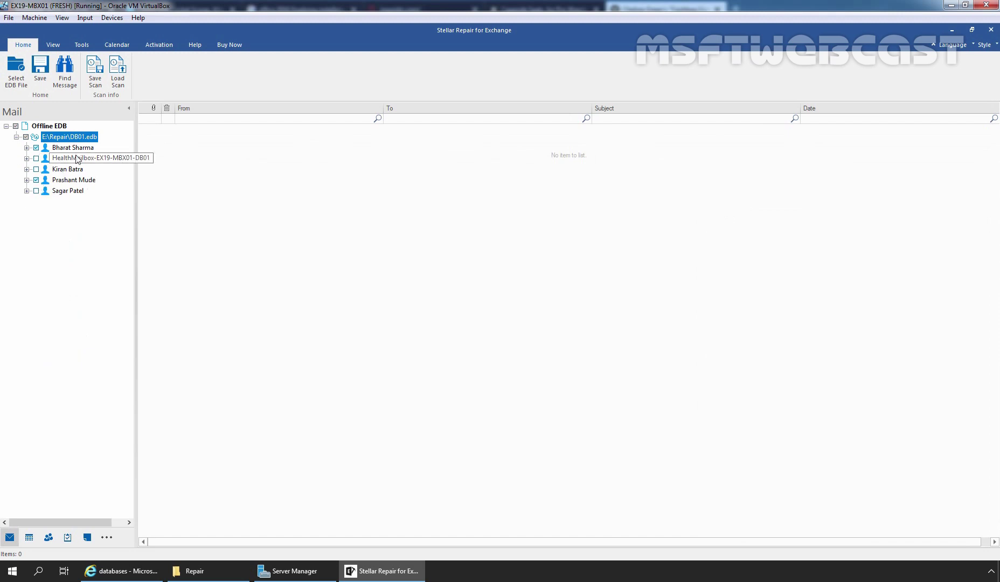
# - Choose Save as PST for the first mailbox from its context menu
pyautogui.click(69, 149)
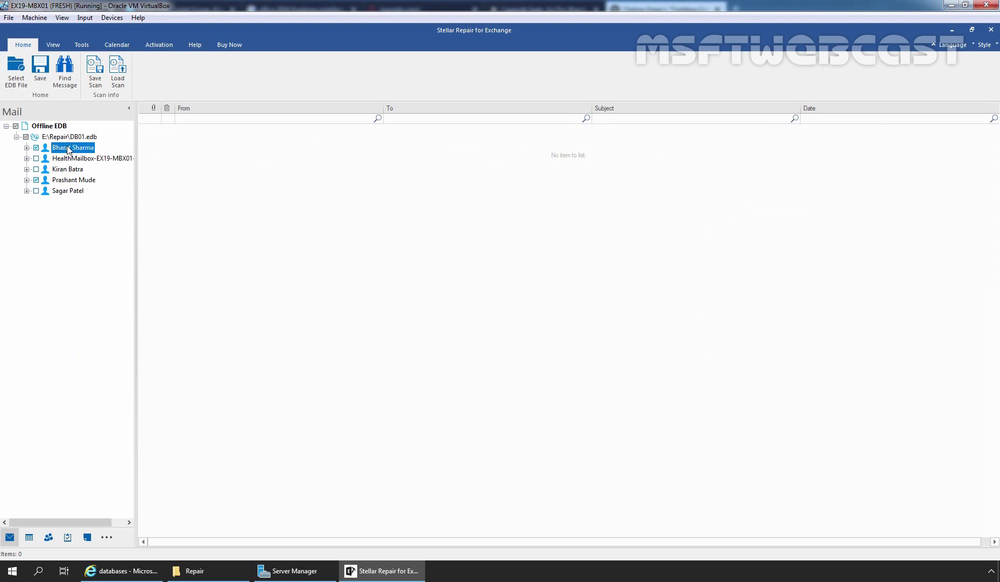
pyautogui.rightClick(69, 148)
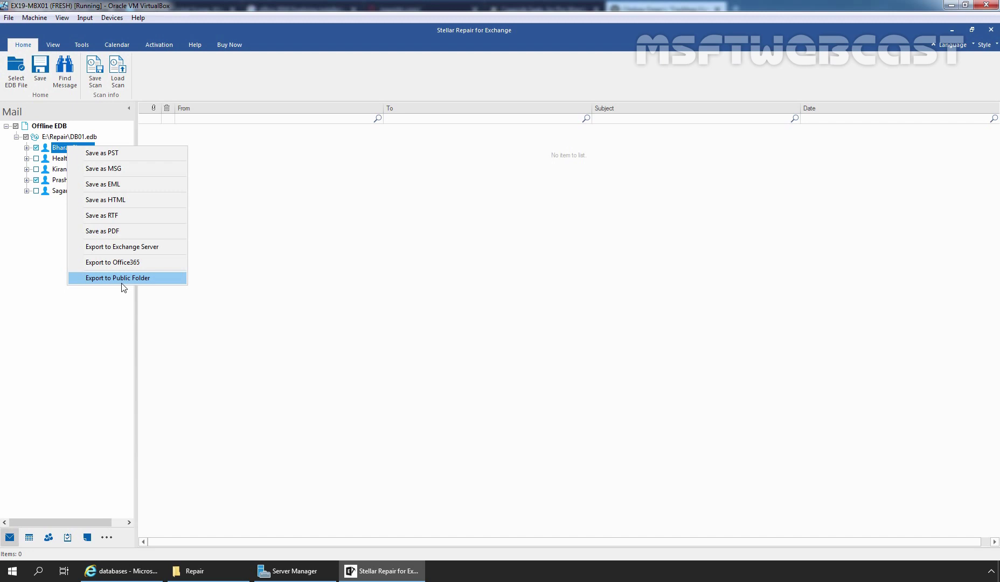
pyautogui.click(121, 153)
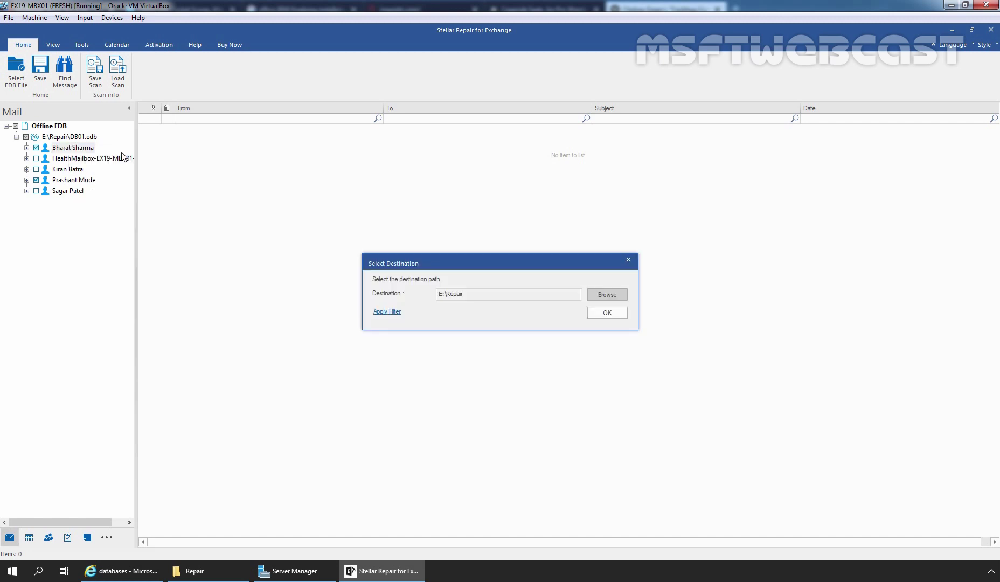
# - Create a new folder named PST on the DB01 (E:) drive and open it
pyautogui.click(218, 568)
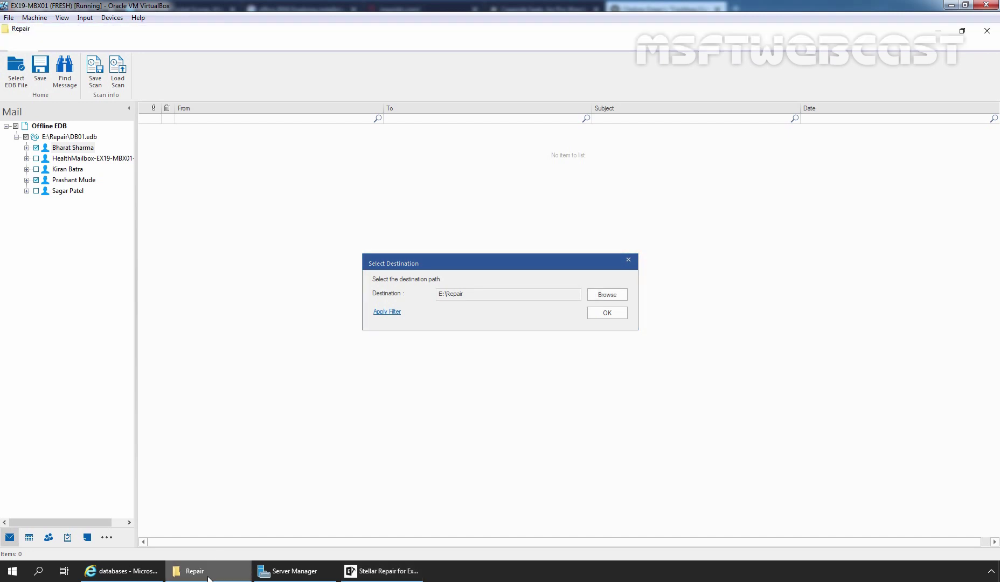
pyautogui.click(125, 58)
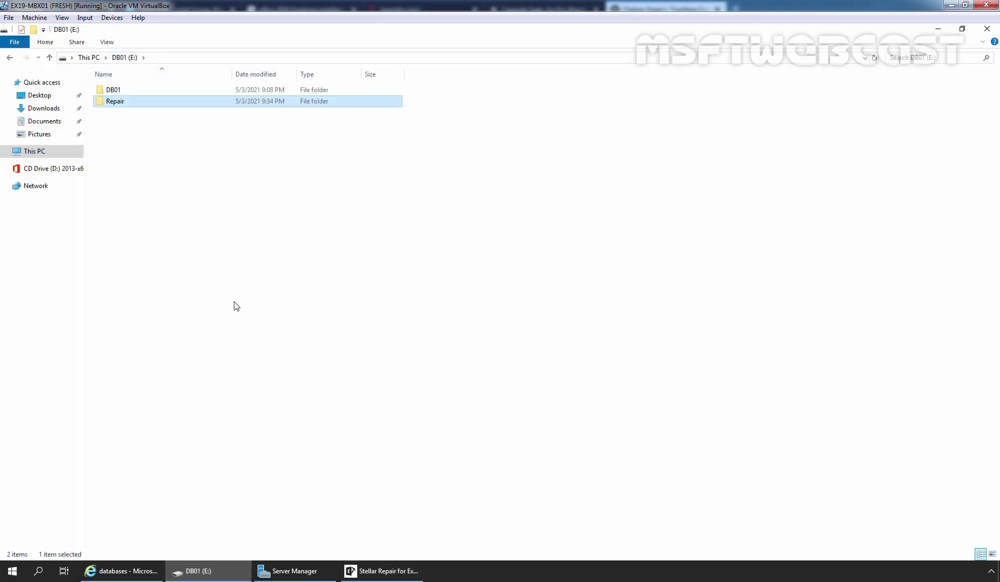
pyautogui.hotkey('ctrl', 'shift', 'n')
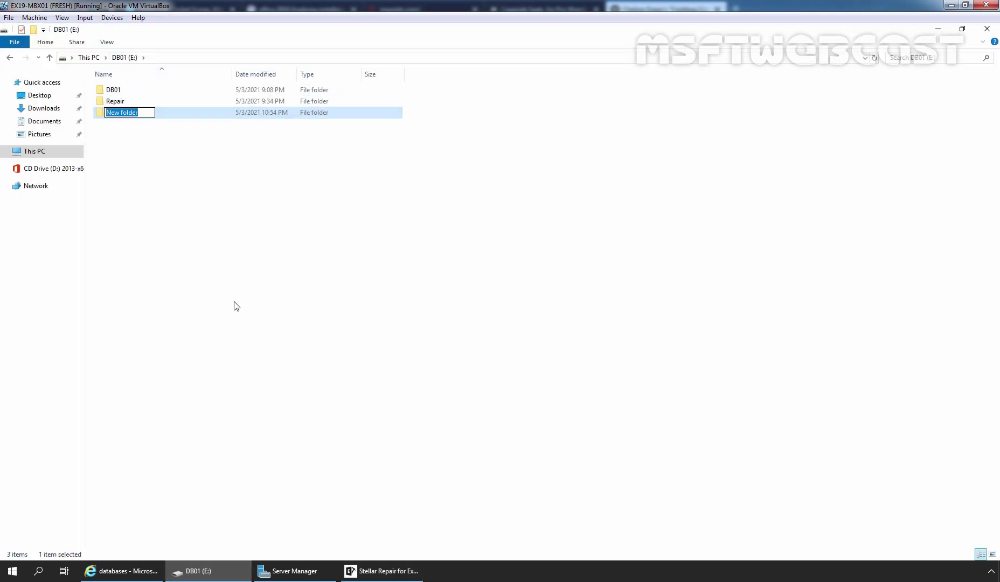
pyautogui.write('PST')
pyautogui.press('Return')
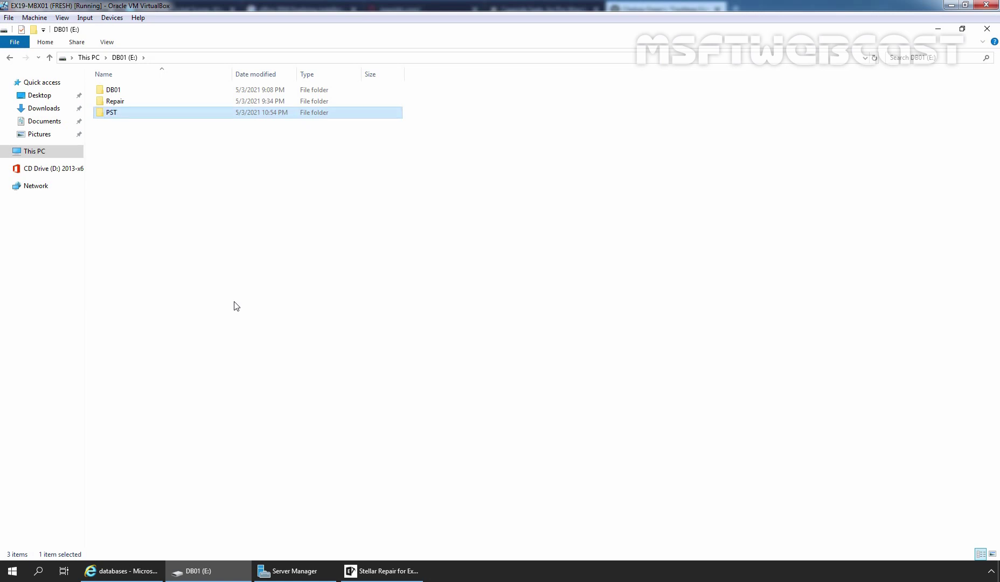
pyautogui.doubleClick(112, 112)
# - Set the PST destination to E:\PST, start saving, and dismiss the licence notice
pyautogui.click(399, 574)
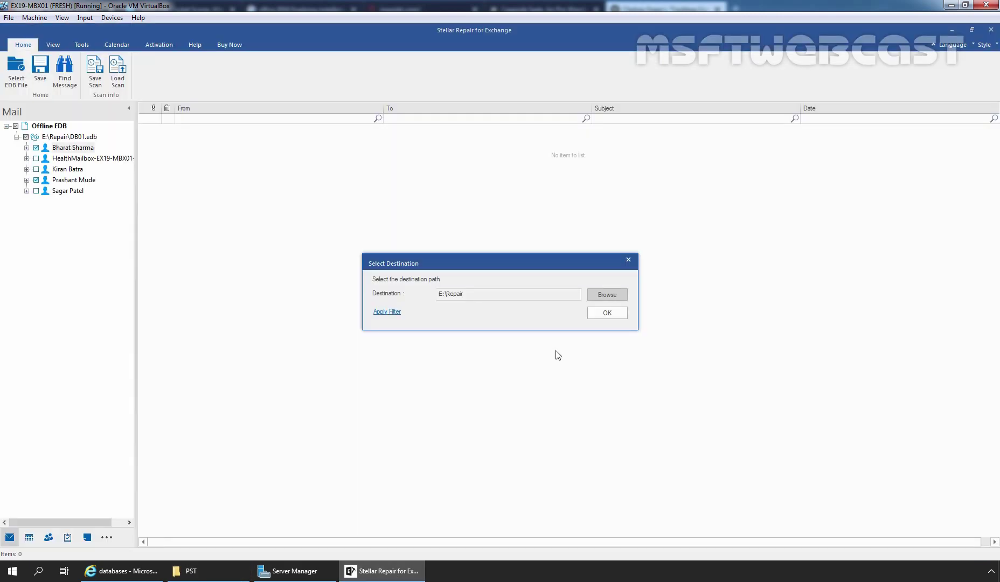
pyautogui.click(605, 296)
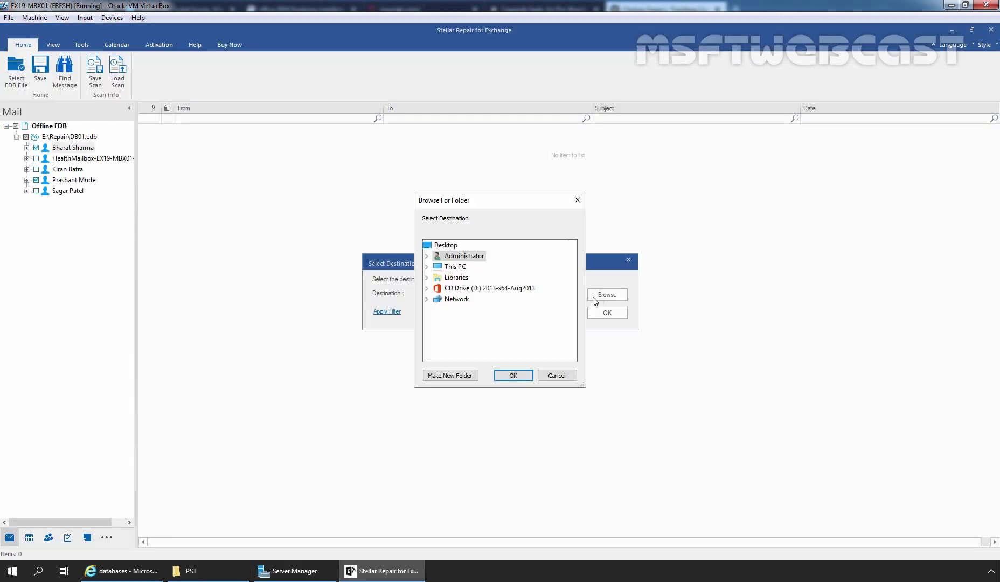
pyautogui.doubleClick(457, 266)
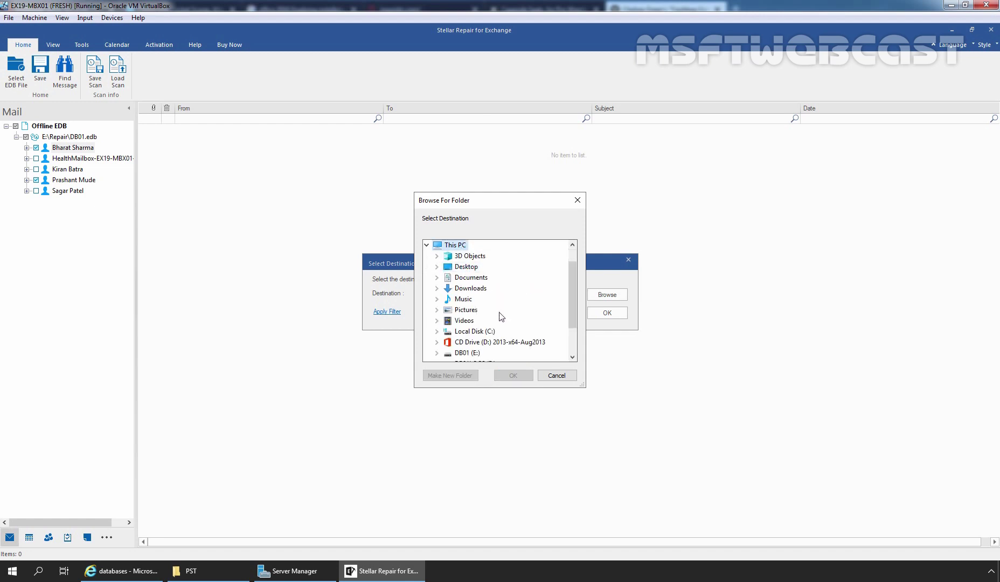
pyautogui.doubleClick(466, 321)
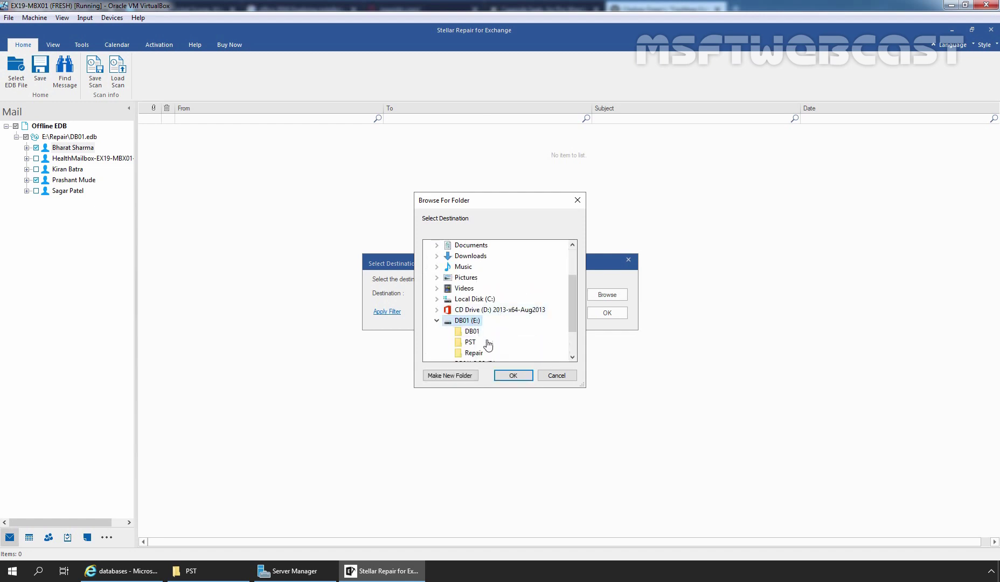
pyautogui.click(470, 342)
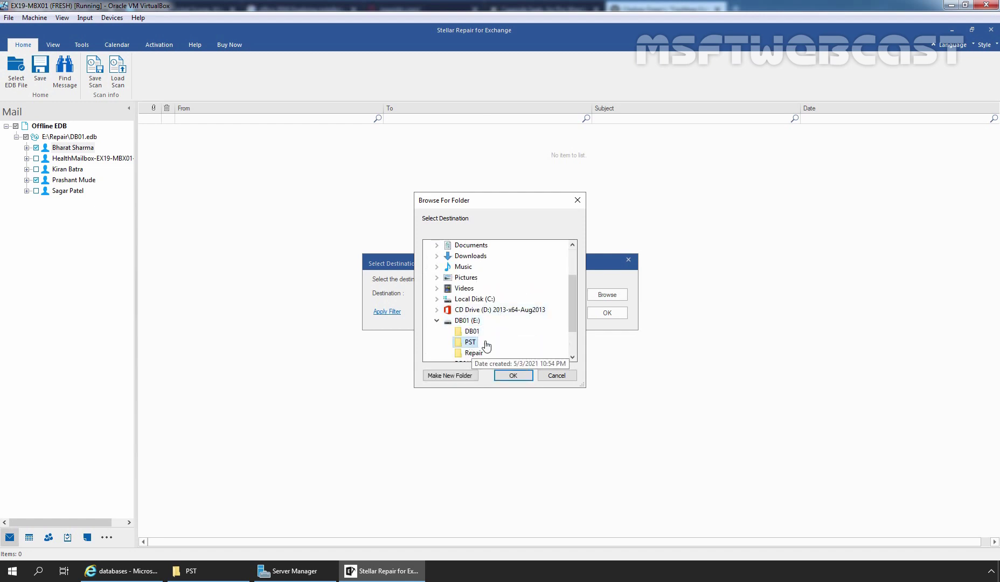
pyautogui.click(514, 376)
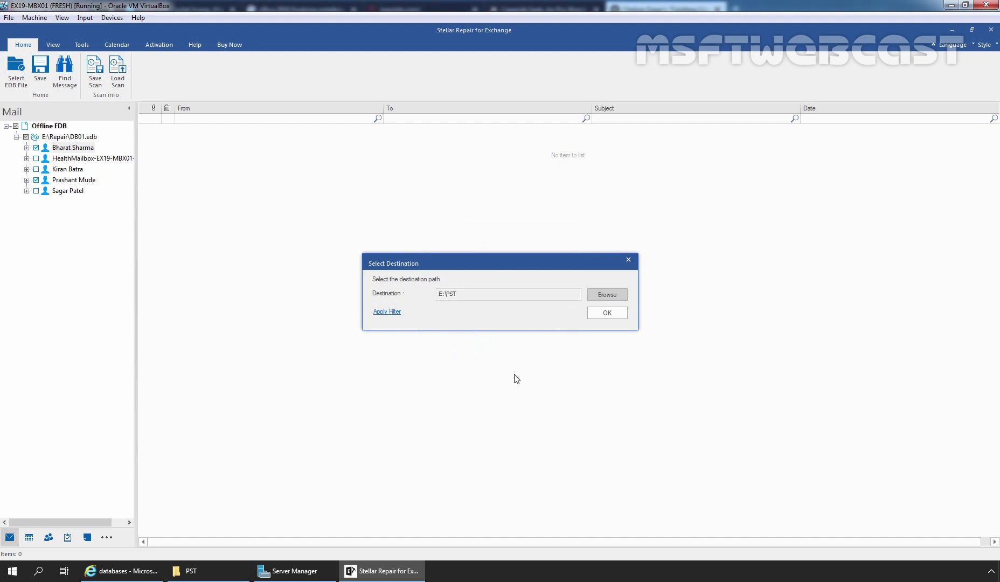
pyautogui.click(607, 313)
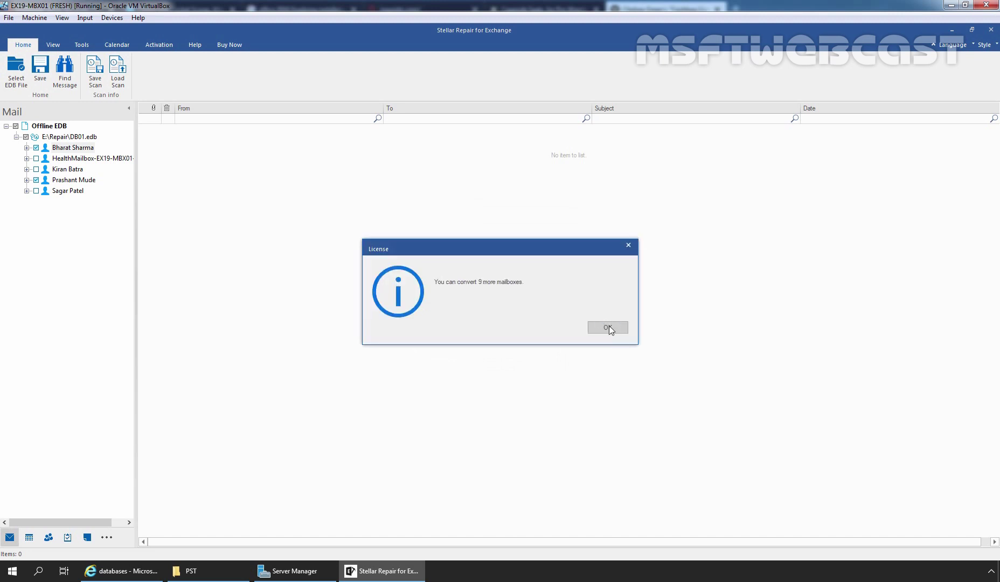
pyautogui.click(607, 326)
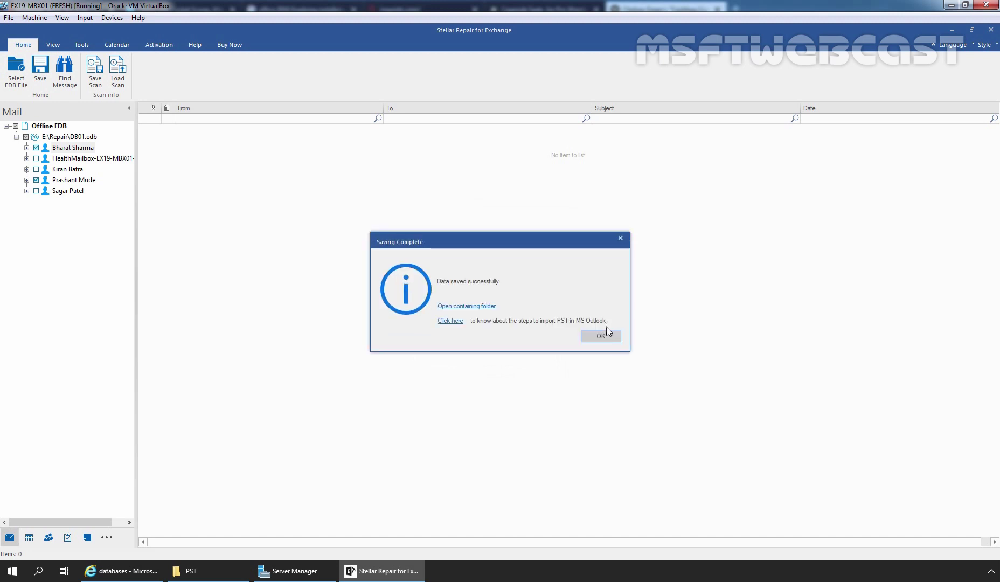
# - Open the export folder, check the 16,137 KB PST file, then close the window
pyautogui.click(462, 306)
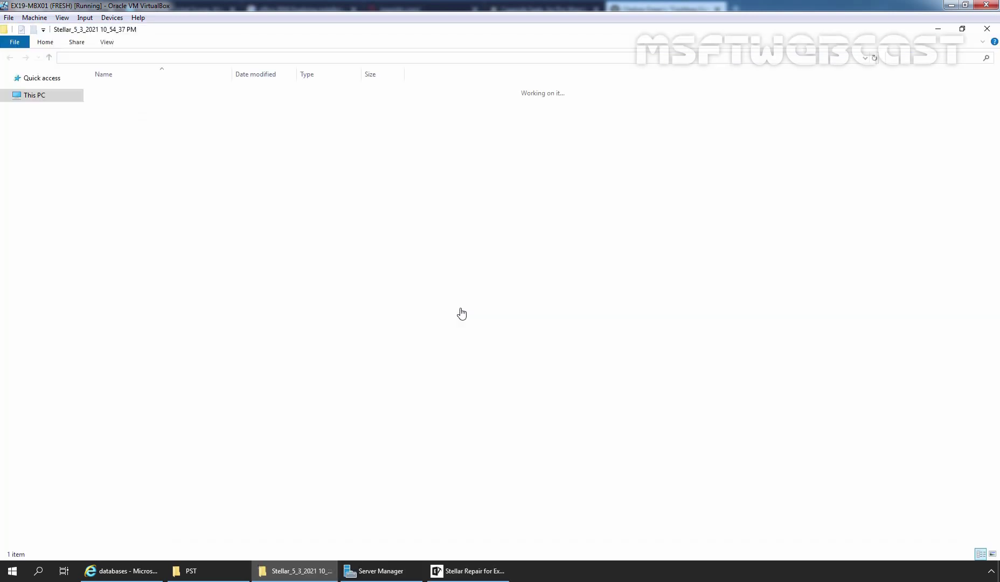
pyautogui.moveTo(192, 171); pyautogui.dragTo(135, 98)
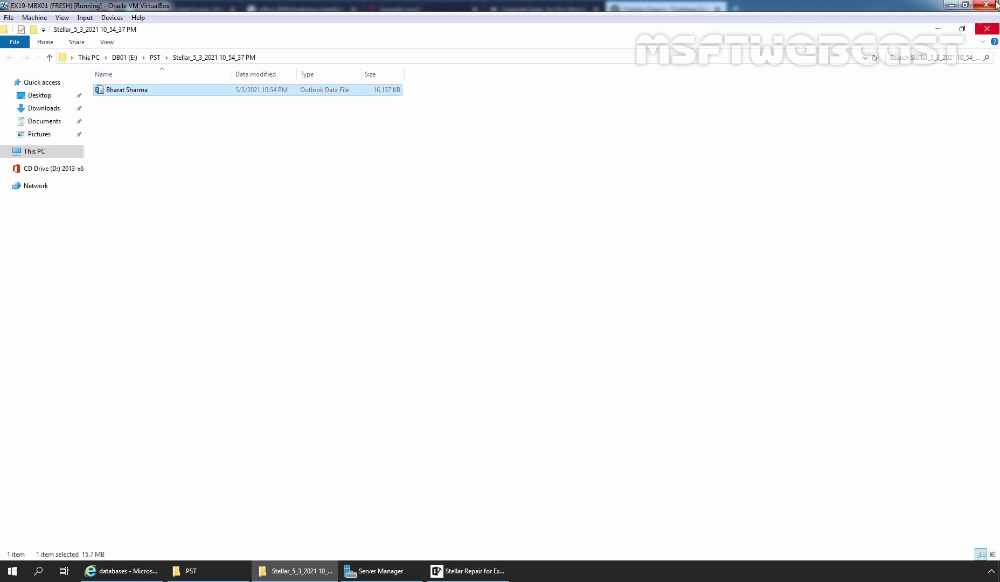
pyautogui.click(985, 30)
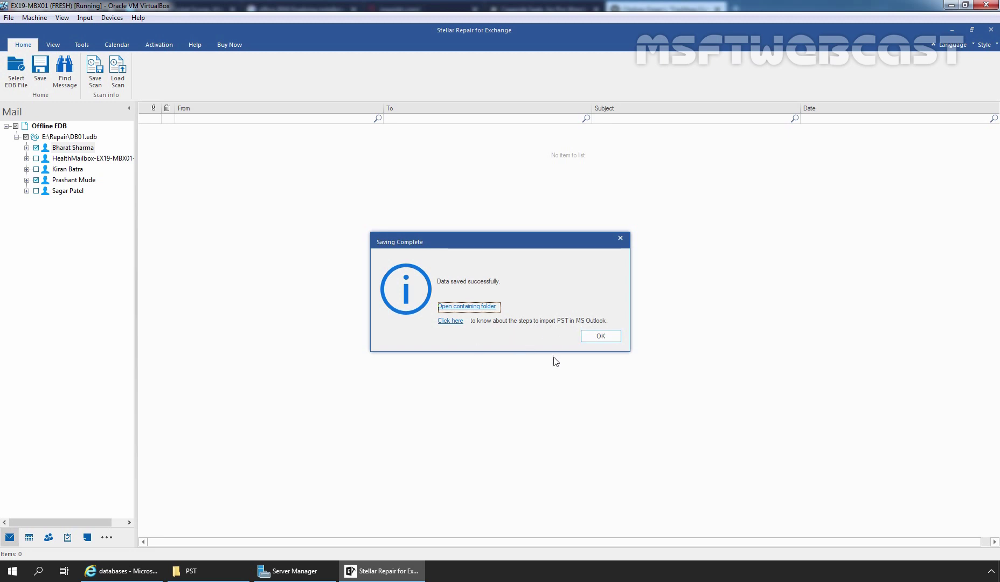
# - Close the Saving Complete notice and select the first mailbox in the DB01.edb tree
pyautogui.click(601, 336)
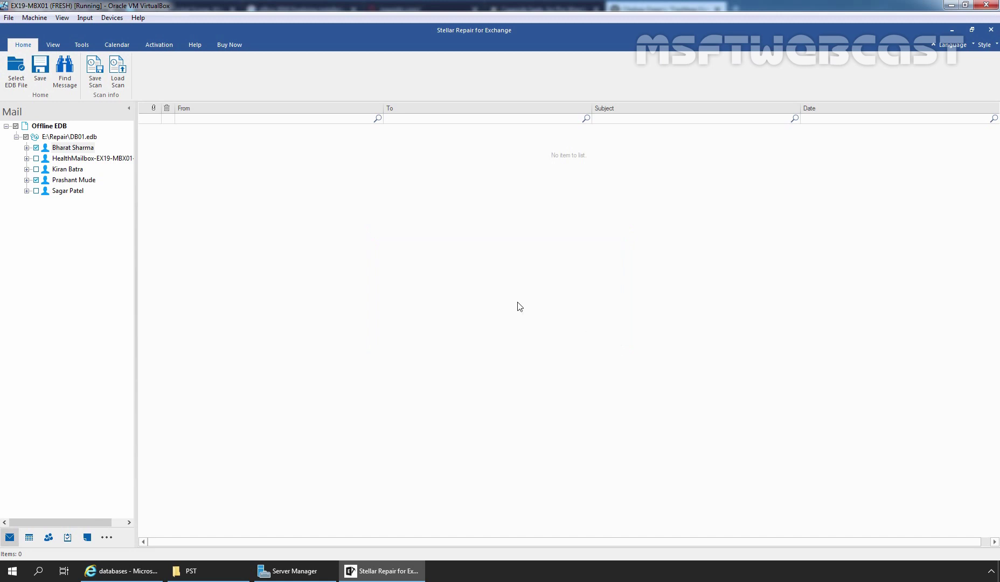
pyautogui.click(71, 148)
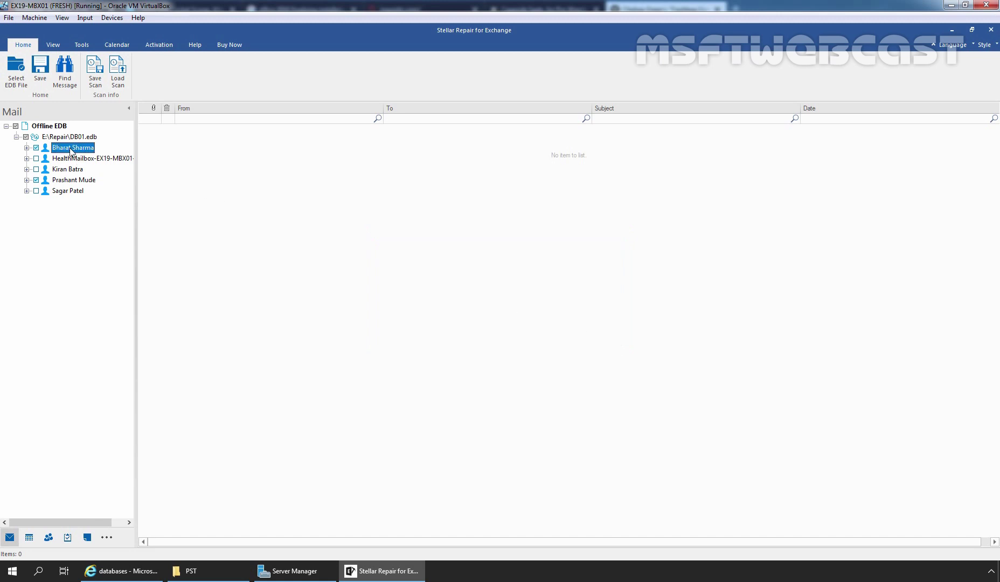